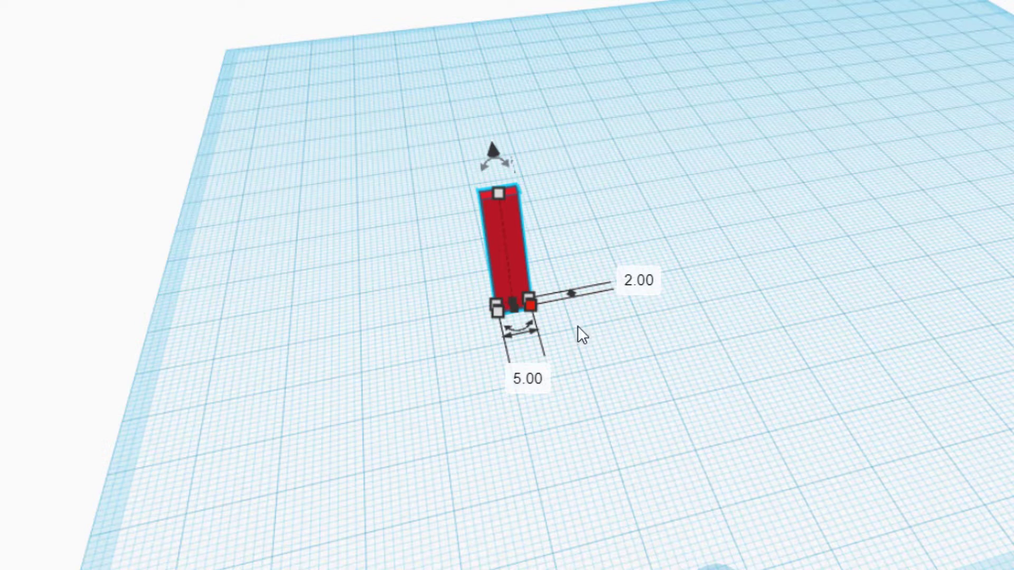
- Set the height of the red box to 30 mm
left_click(497, 193)
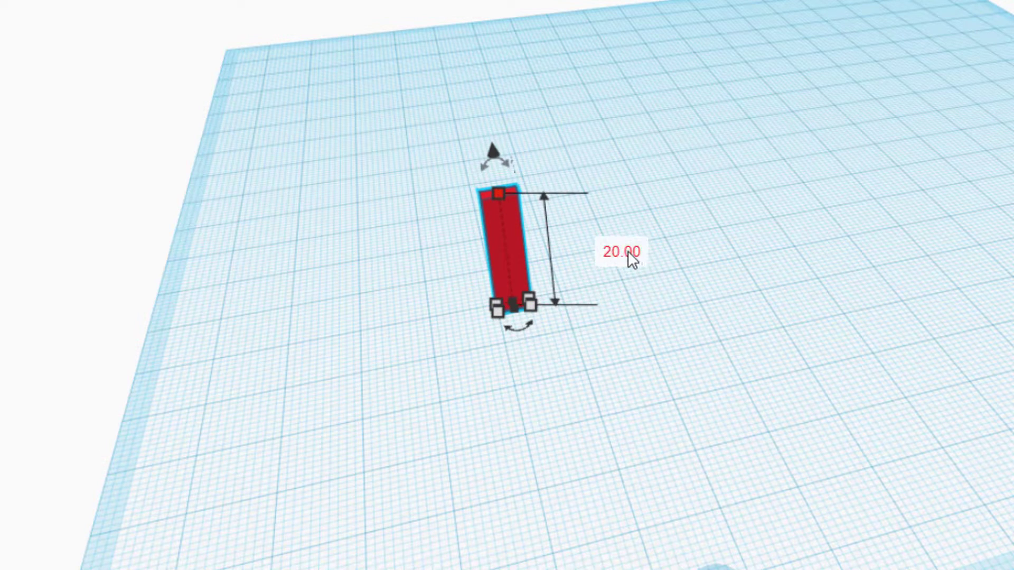
type("30")
key("Return")
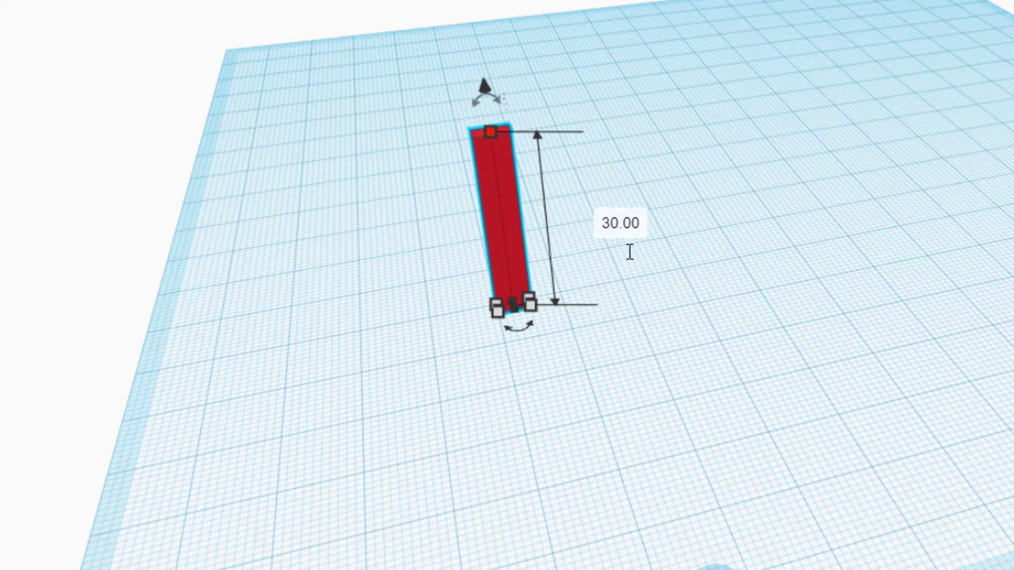
- Set the workplane on top of the red post and place a Roof shape there with its corner on the post's corner
right_click_drag(391, 283, 531, 284)
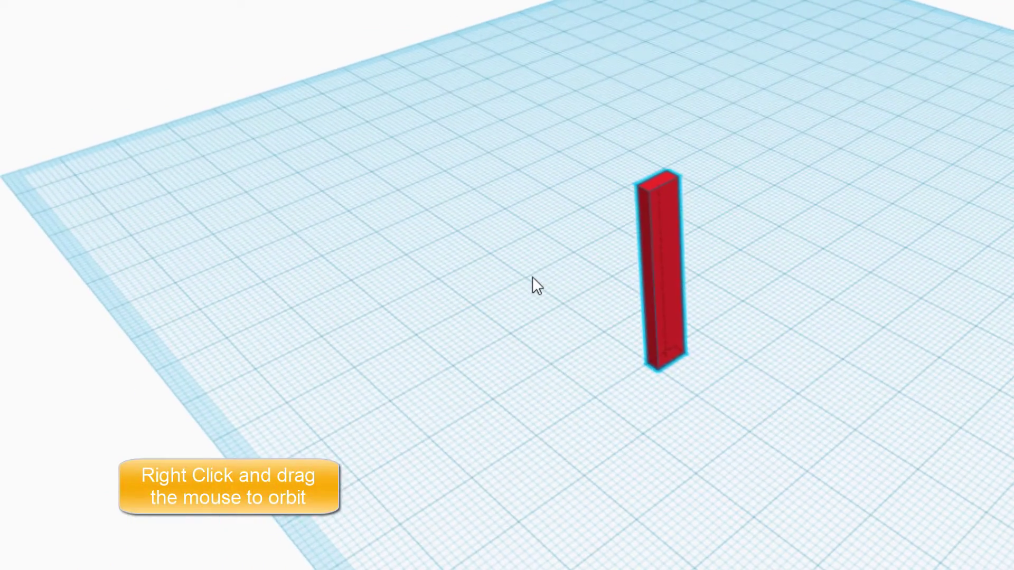
left_click(653, 348)
right_click_drag(674, 360, 604, 285)
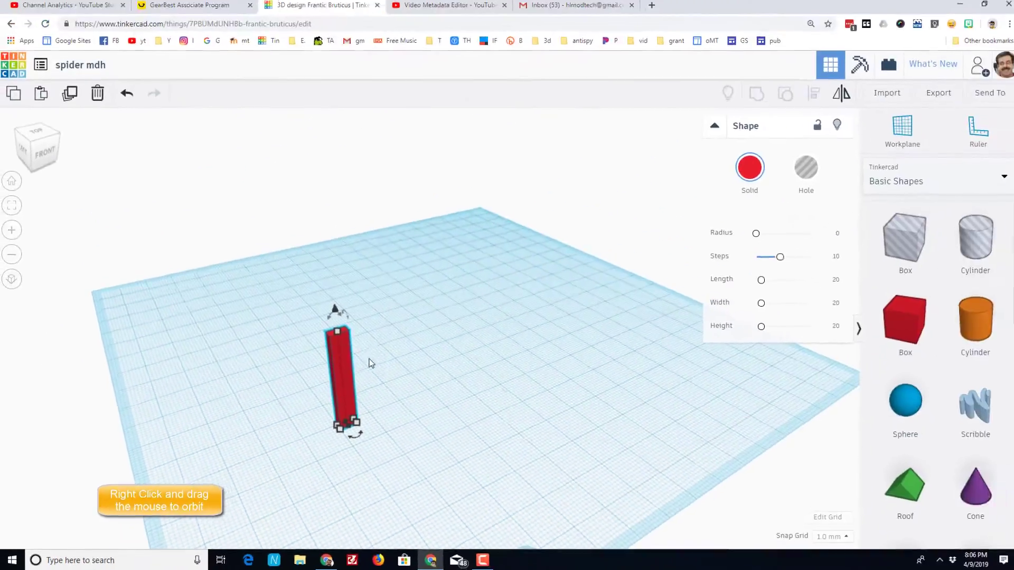
right_click_drag(370, 369, 337, 377)
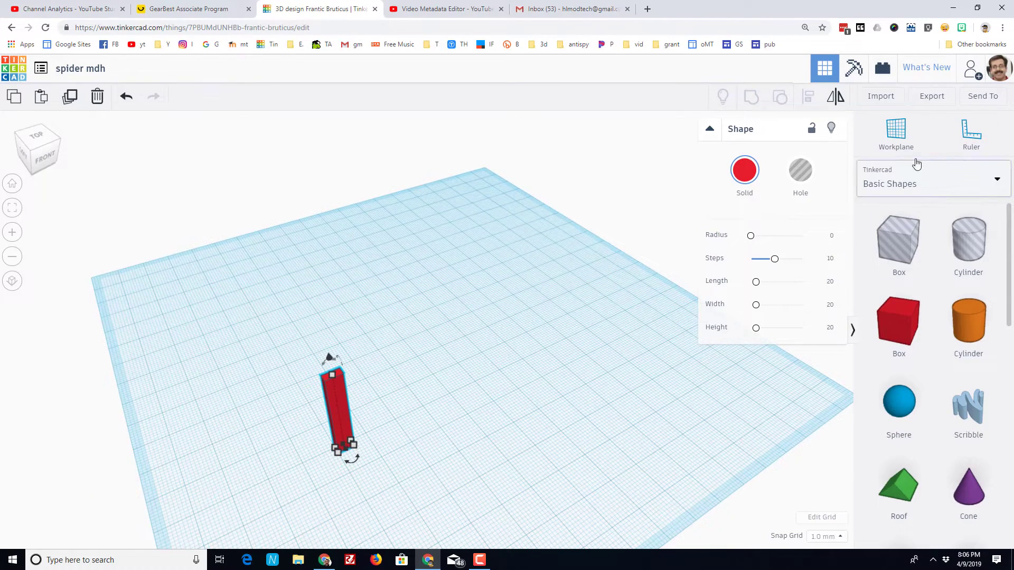
left_click(896, 133)
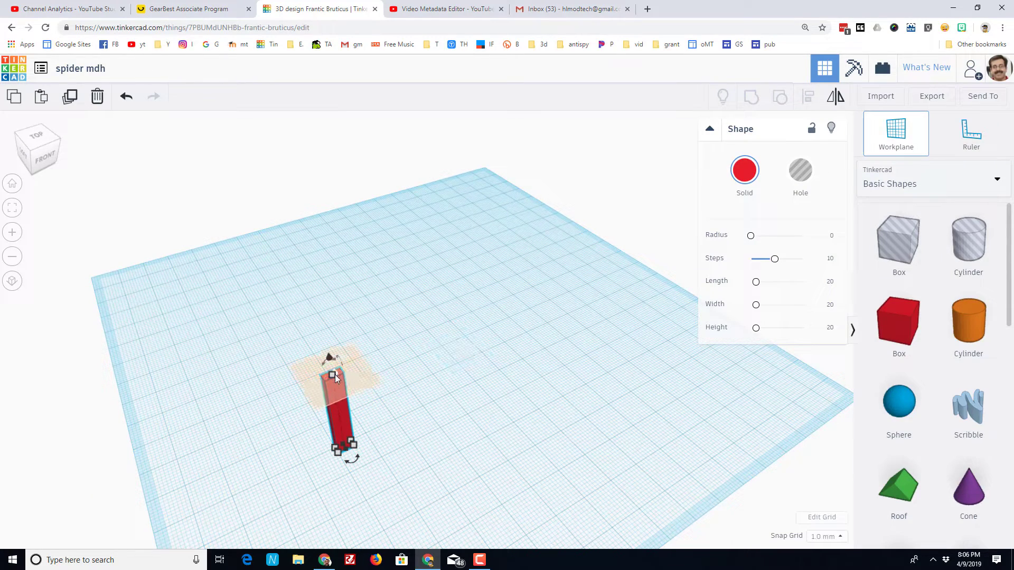
left_click(334, 375)
left_click_drag(898, 485, 328, 322)
scroll(338, 406, "up", 3)
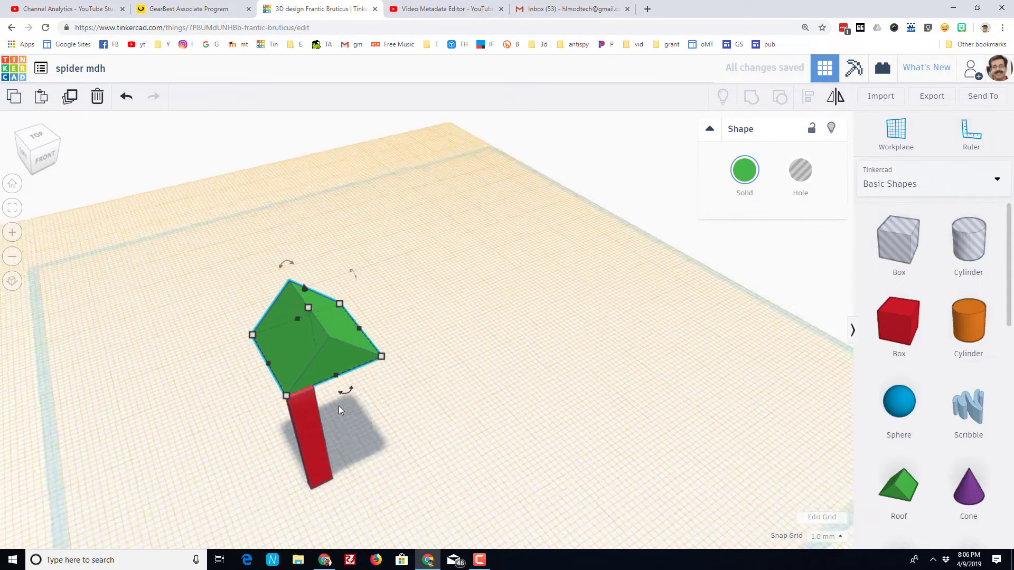
left_click_drag(276, 401, 277, 404)
- Shrink the roof's base to 5 mm wide and 2 mm deep so it matches the top of the post
mouse_move(370, 368)
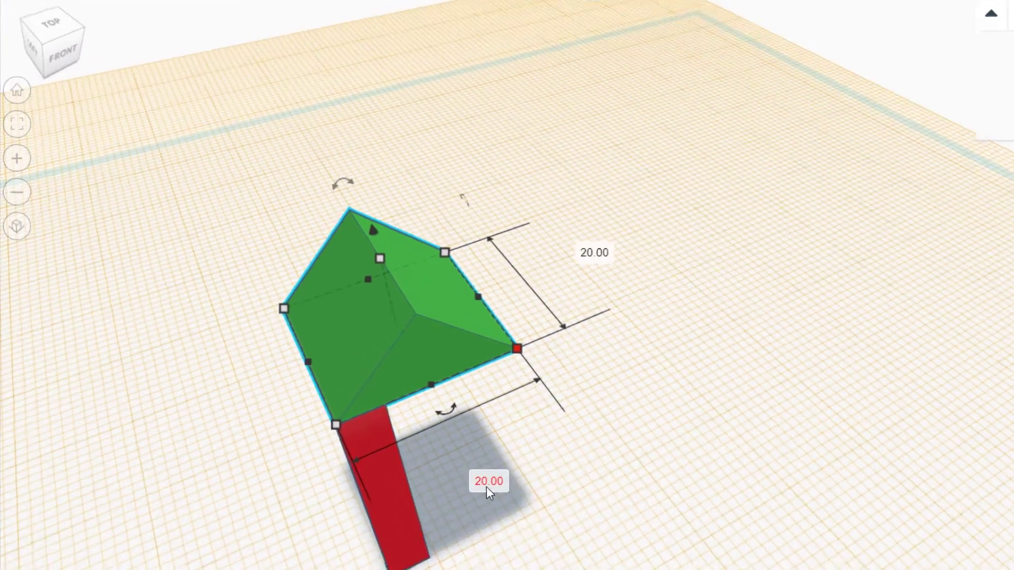
left_click_drag(480, 296, 431, 323)
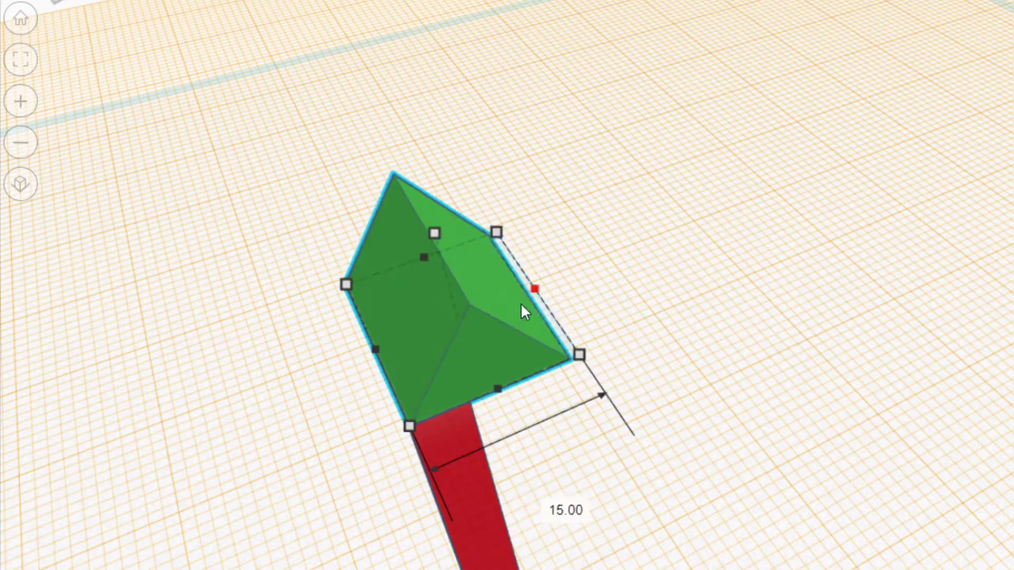
left_click_drag(520, 312, 441, 356)
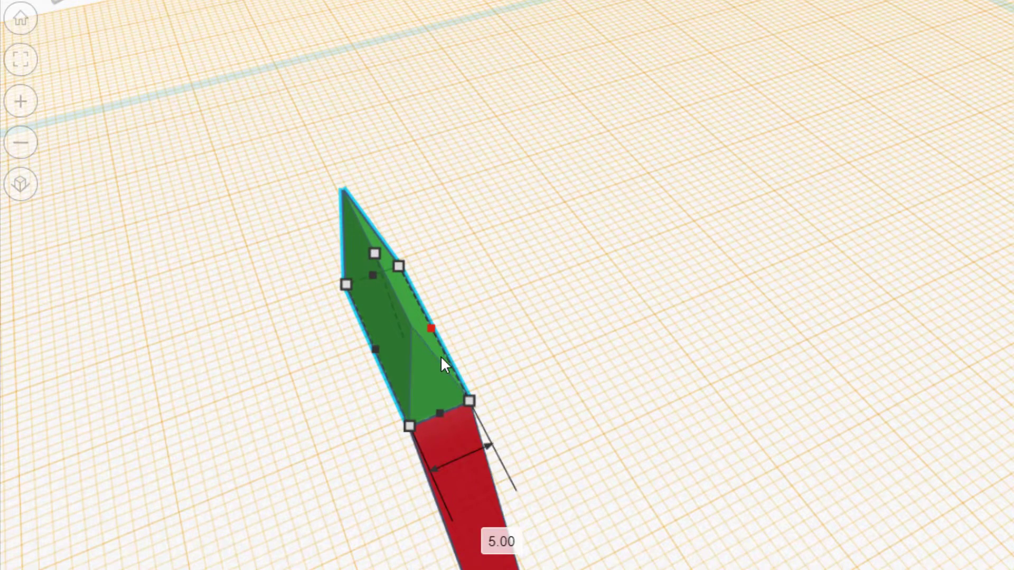
right_click_drag(244, 430, 443, 436)
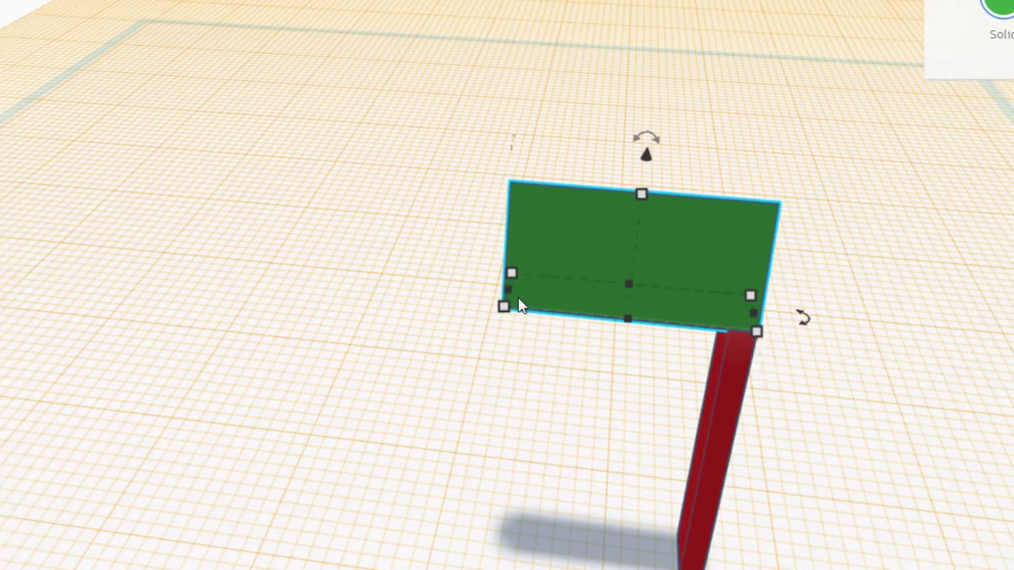
left_click_drag(498, 290, 708, 320)
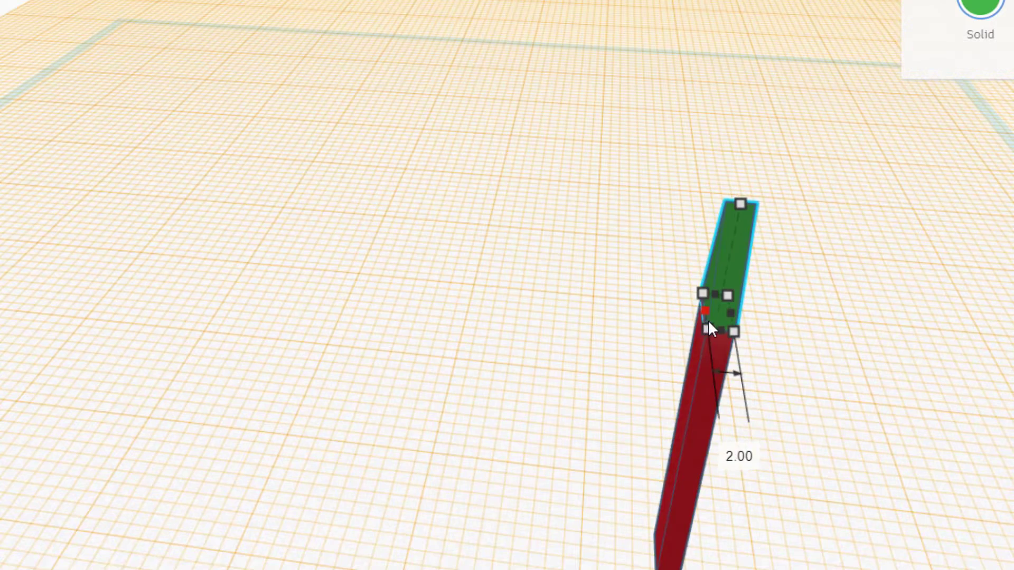
- Reduce the roof's height to 5 mm
left_click_drag(740, 203, 739, 255)
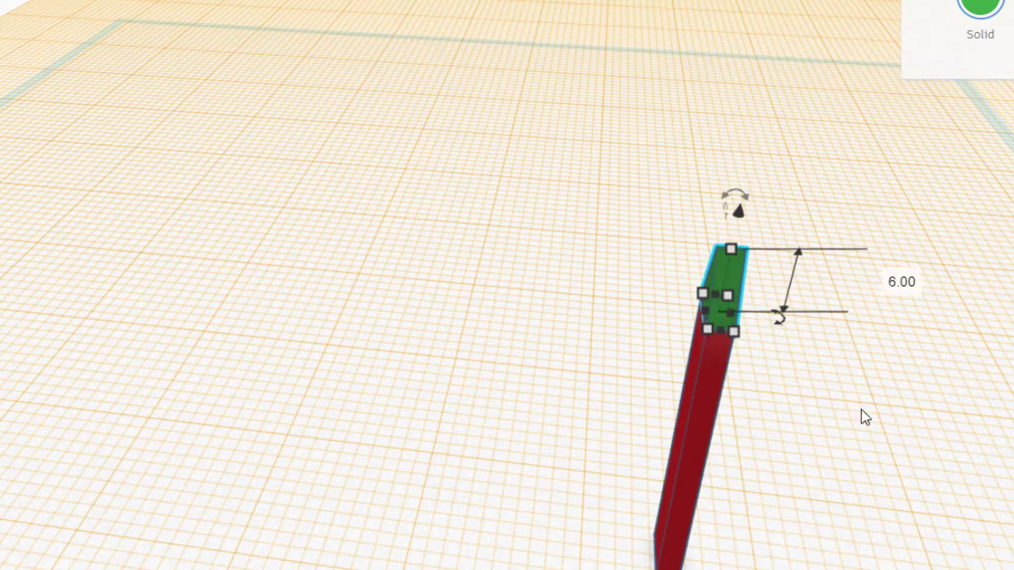
right_click_drag(862, 416, 30, 210)
mouse_move(108, 150)
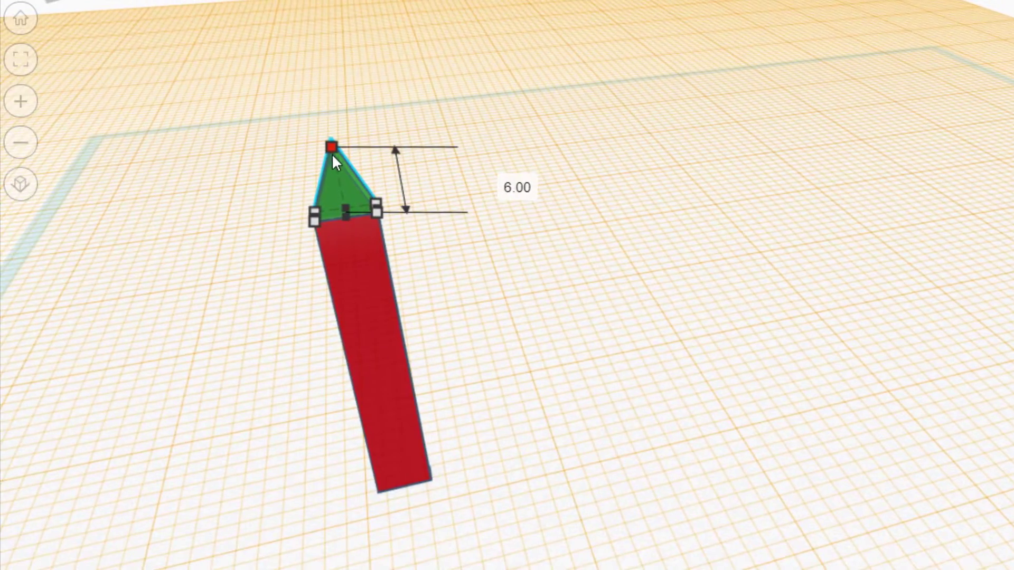
left_click(501, 181)
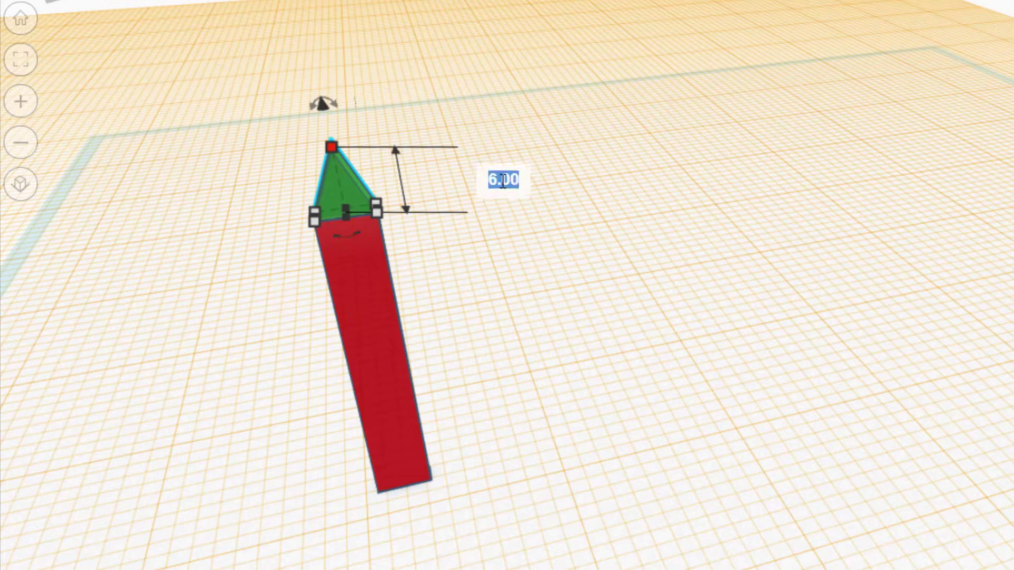
type("5")
key("Return")
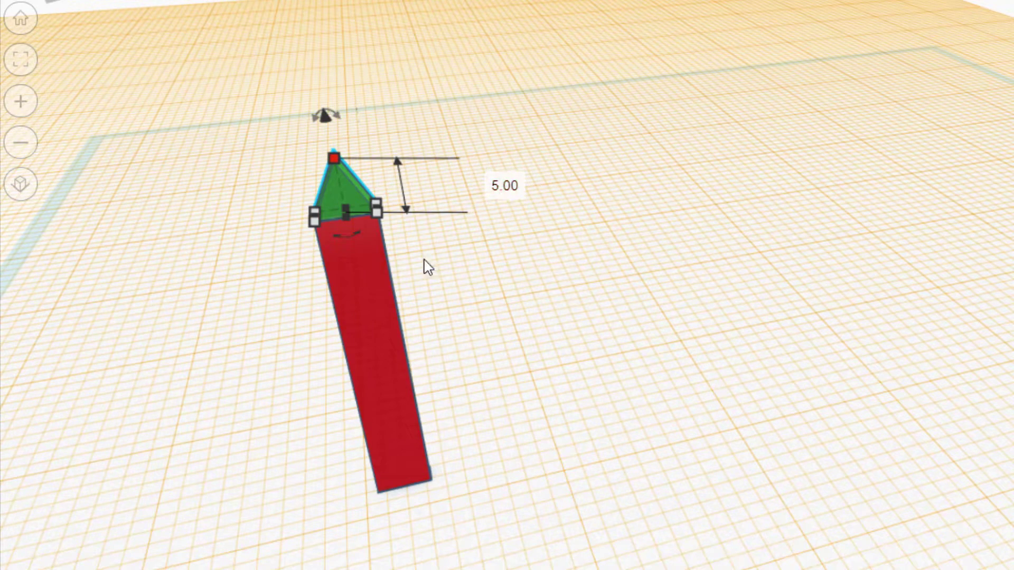
- Return the workplane to the base grid
left_click(200, 344)
right_click_drag(158, 344, 271, 352)
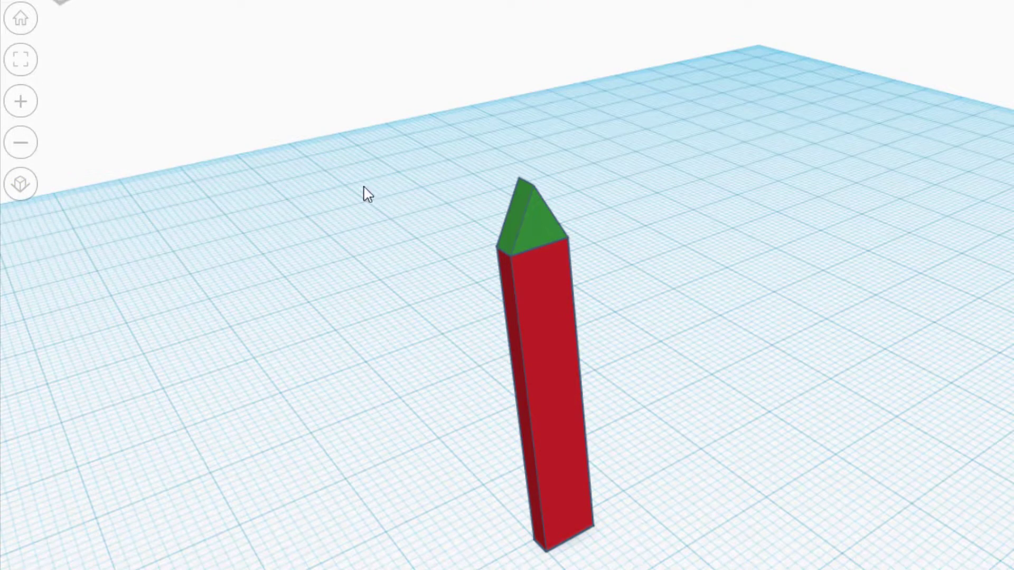
- Select the red post and its green tip together, check their alignment, and group them into one picket
left_click_drag(385, 143, 507, 332)
right_click_drag(301, 408, 384, 407)
left_click_drag(584, 231, 753, 380)
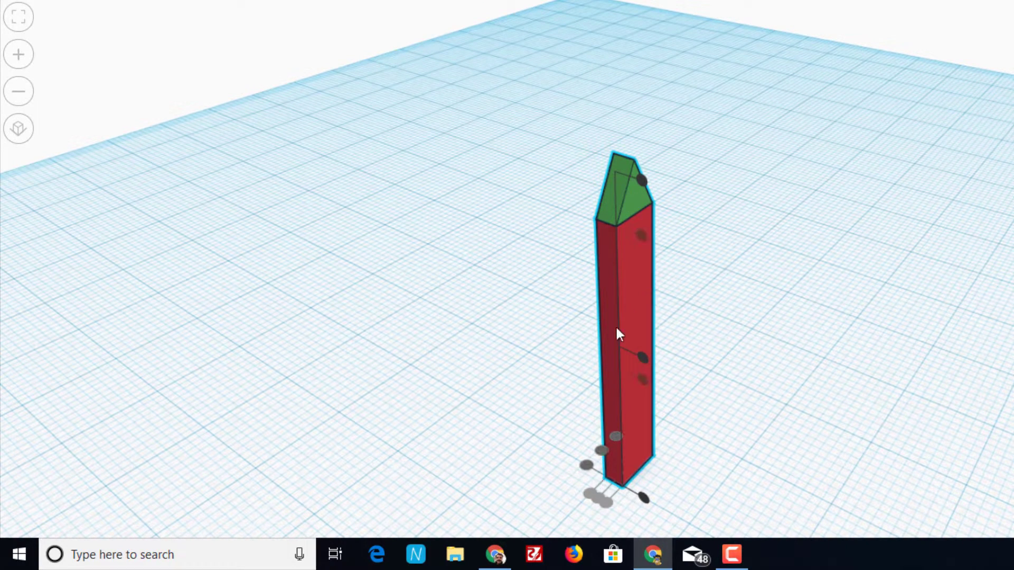
right_click_drag(537, 463, 737, 453)
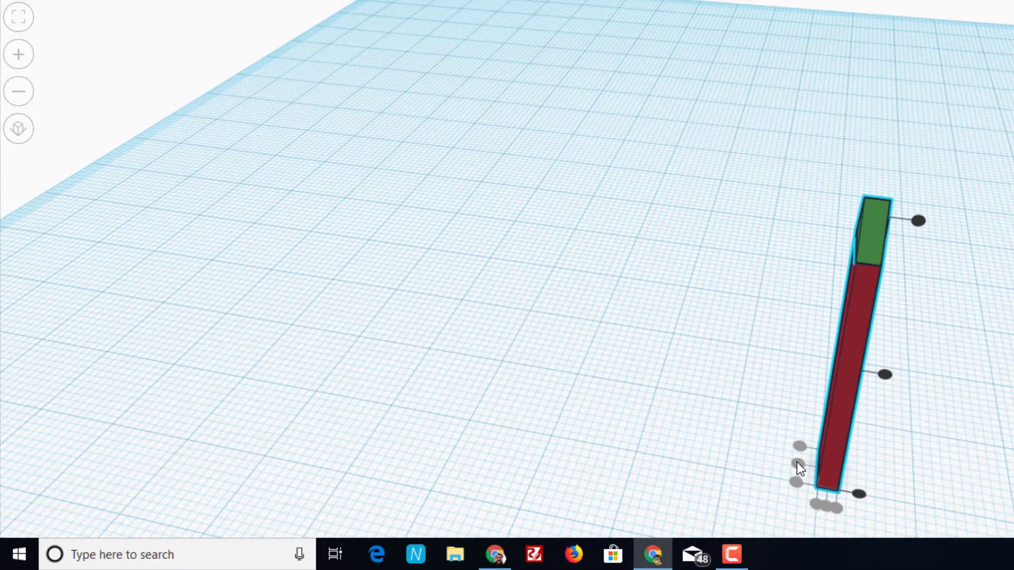
right_click_drag(796, 461, 773, 478)
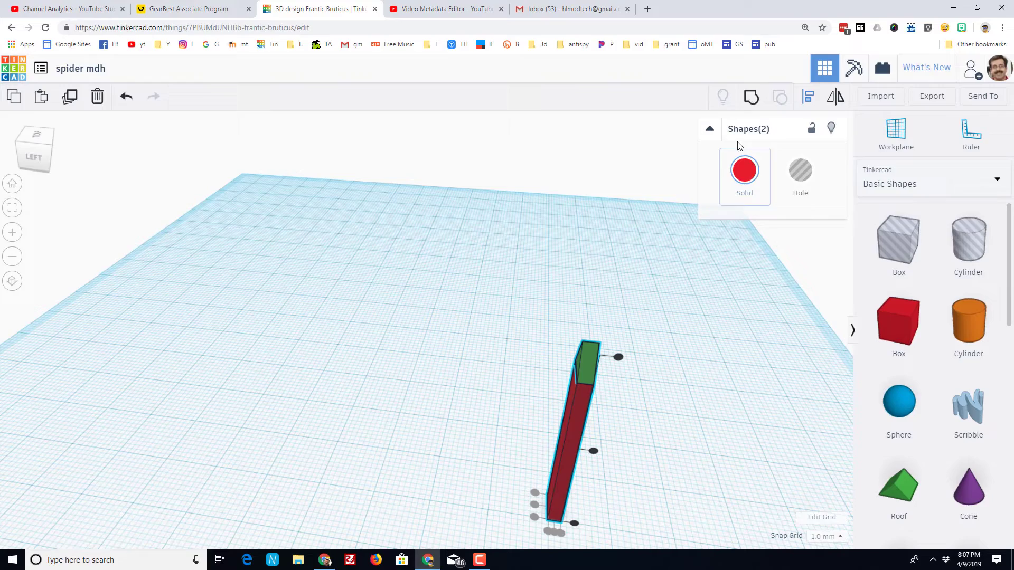
left_click(751, 97)
- Change the grouped picket's solid color to the white preset
right_click_drag(722, 188, 316, 317)
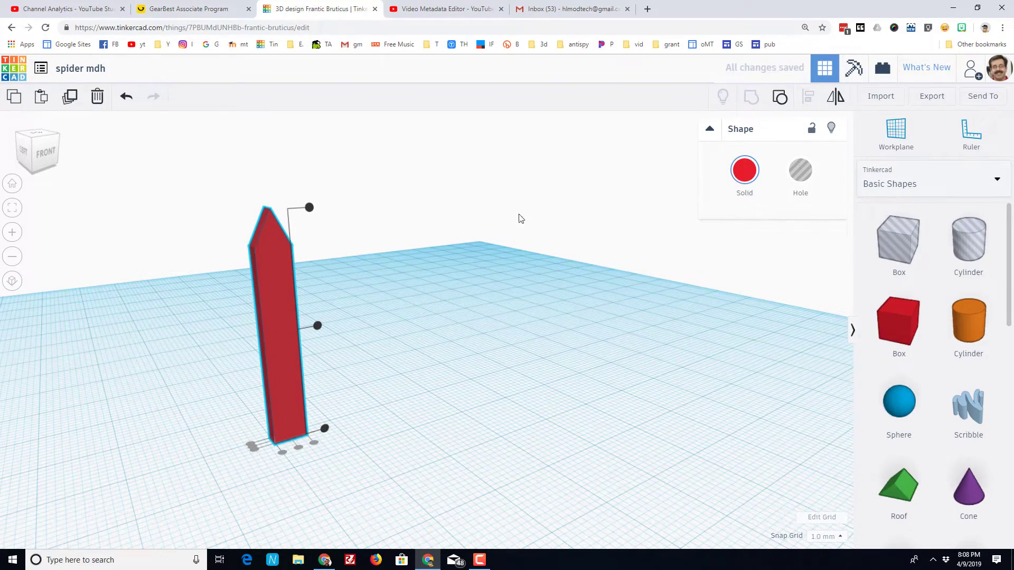
left_click(744, 170)
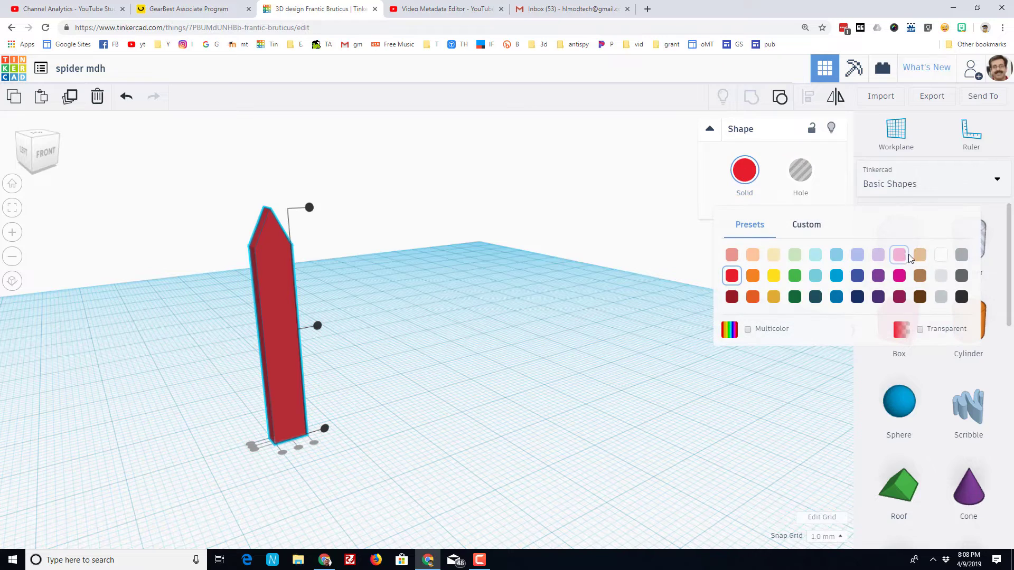
left_click(938, 258)
right_click_drag(441, 363, 348, 393)
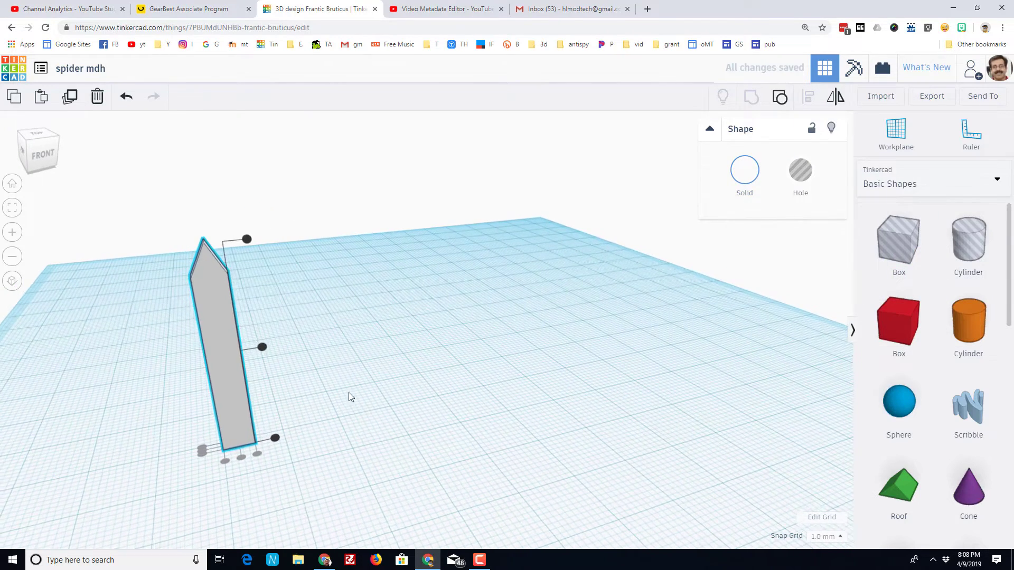
- Set the snap grid to 5.0 mm
left_click(339, 397)
left_click(240, 420)
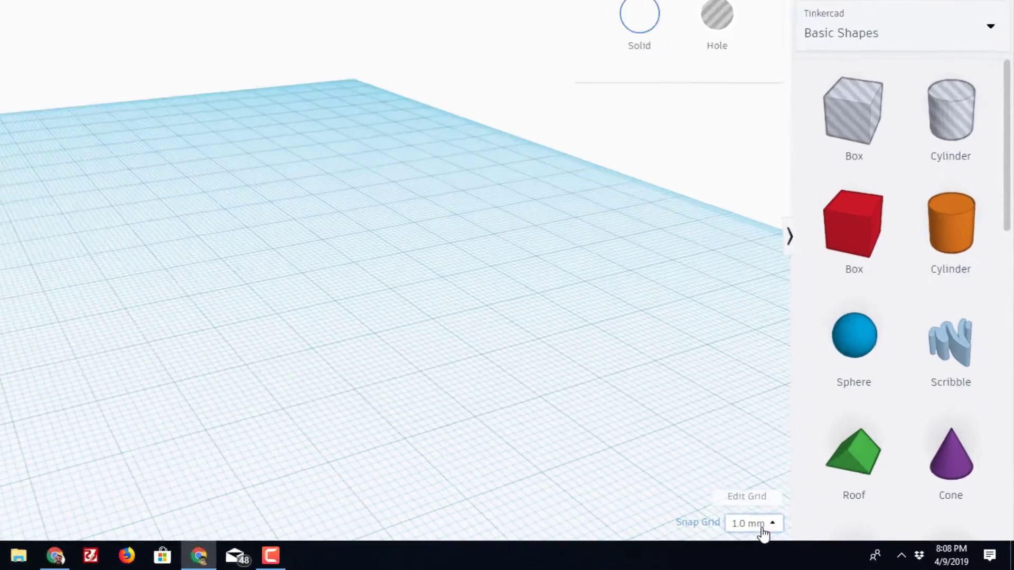
left_click(826, 536)
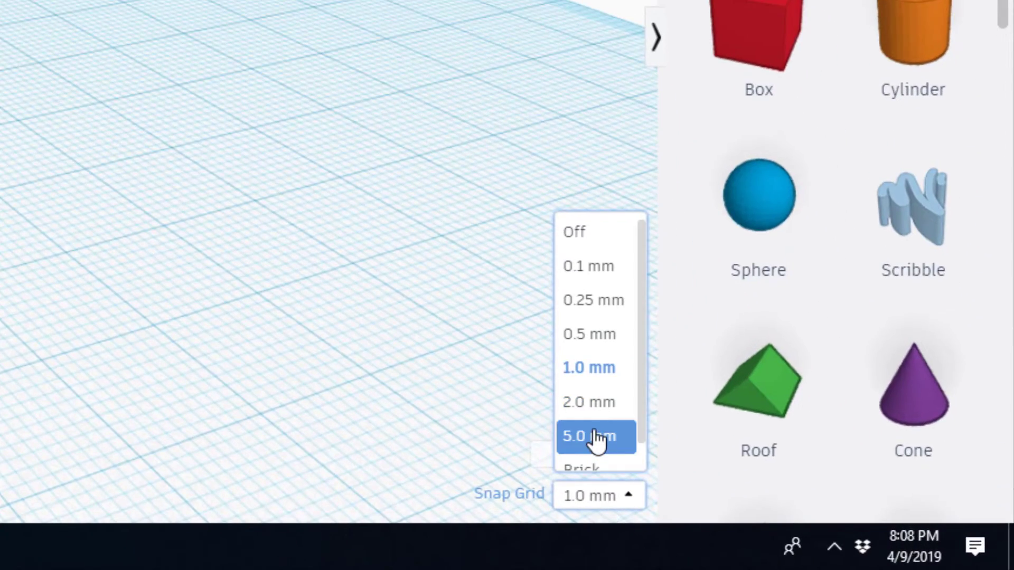
left_click(595, 438)
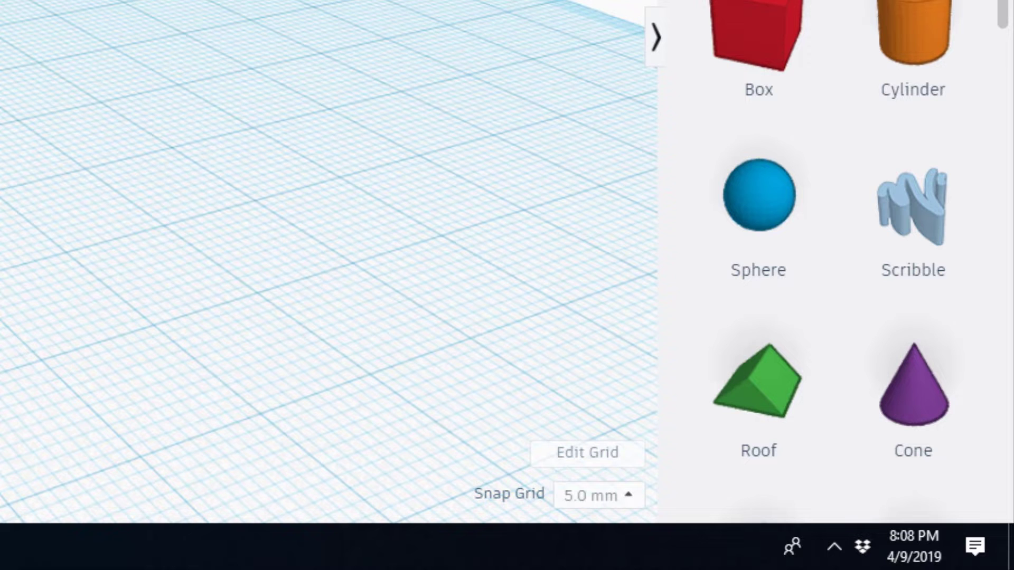
left_click(570, 499)
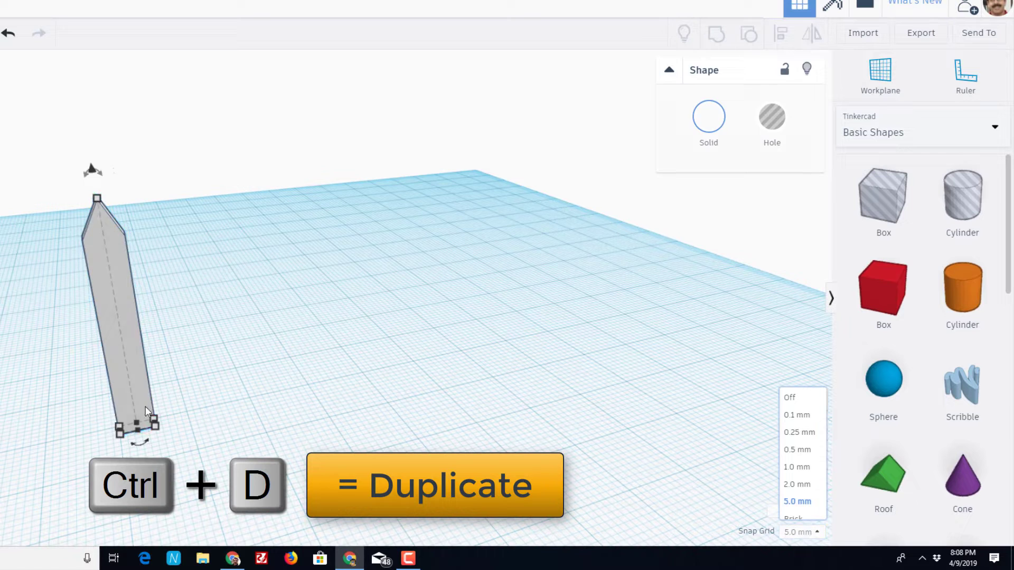
- Duplicate the white picket and shift the copy sideways along the fence line, leaving a gap one picket wide
left_click(180, 420)
left_click(126, 400)
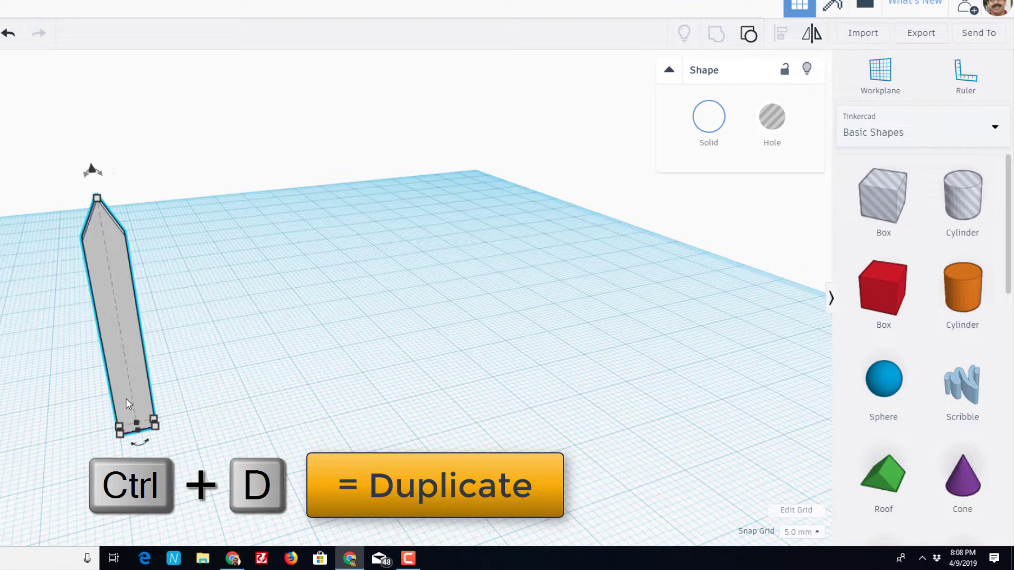
key("ctrl+d")
key("Right")
key("Right")
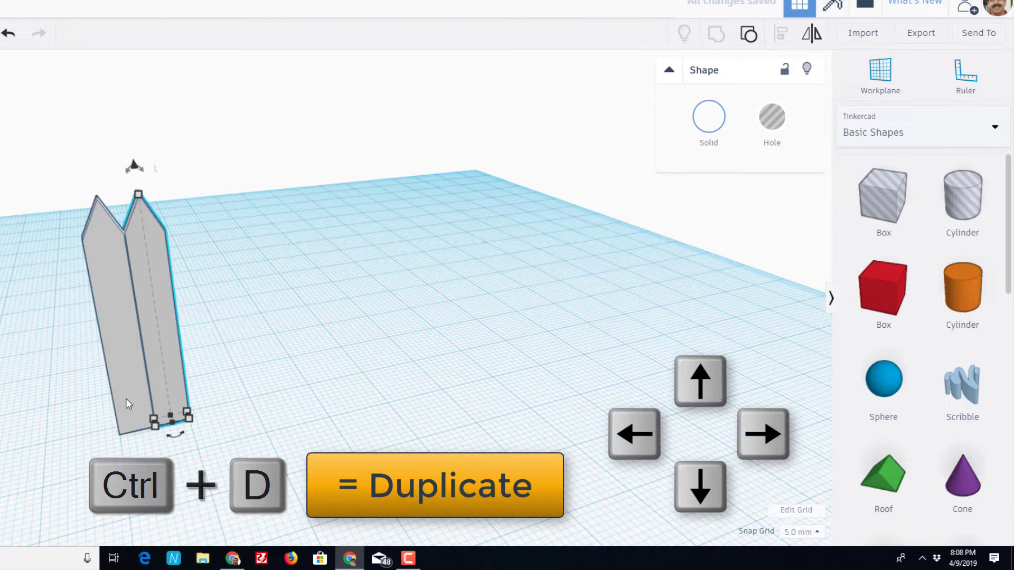
key("Right")
key("Right")
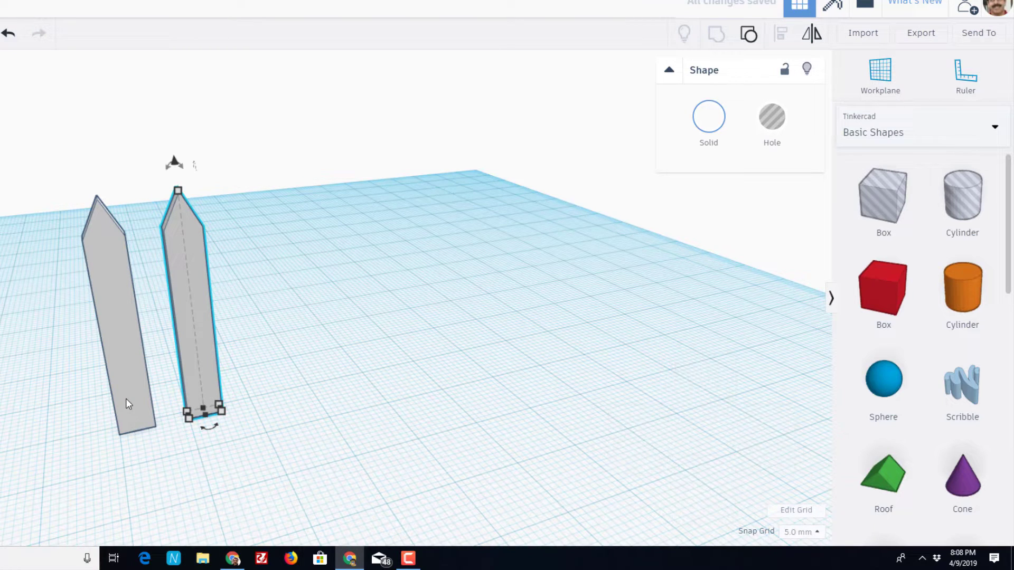
- Repeat the spaced duplication three more times to make a row of five pickets
key("ctrl+d")
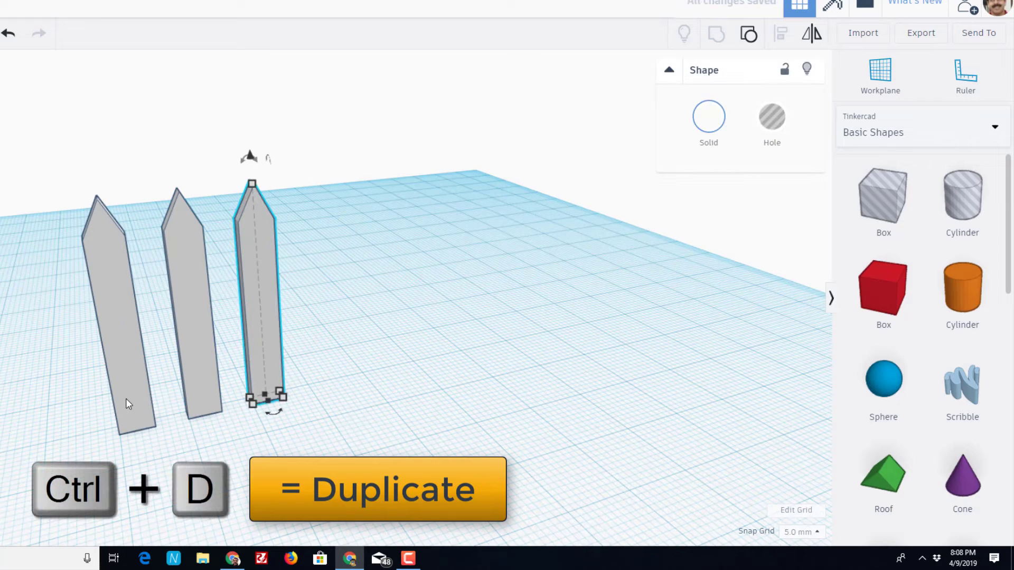
key("ctrl+d")
key("ctrl+d")
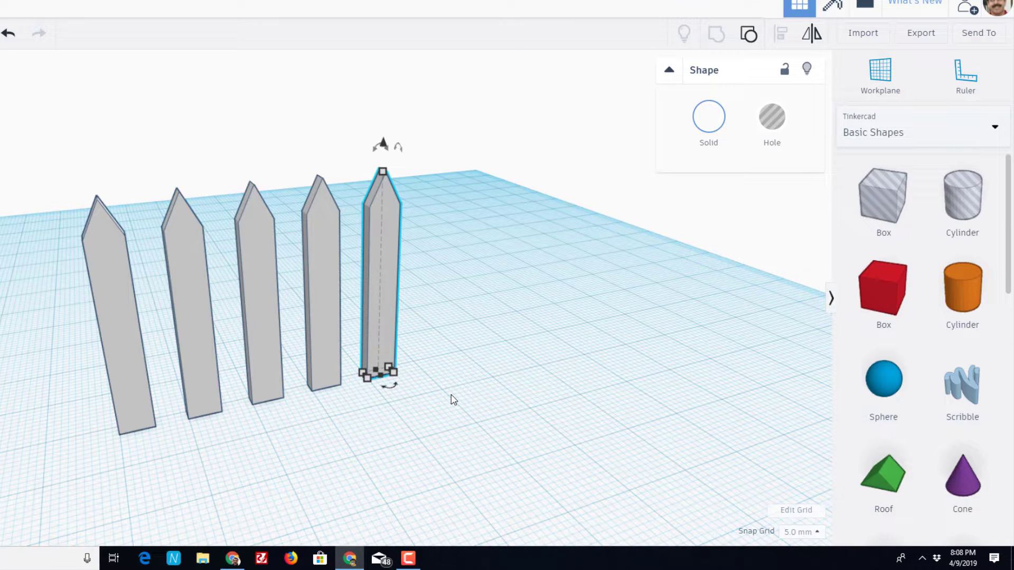
- Place a solid red box in front of the pickets, make it 2 mm thick, and lower its height to form a rail
left_click_drag(883, 288, 334, 489)
left_click(237, 477)
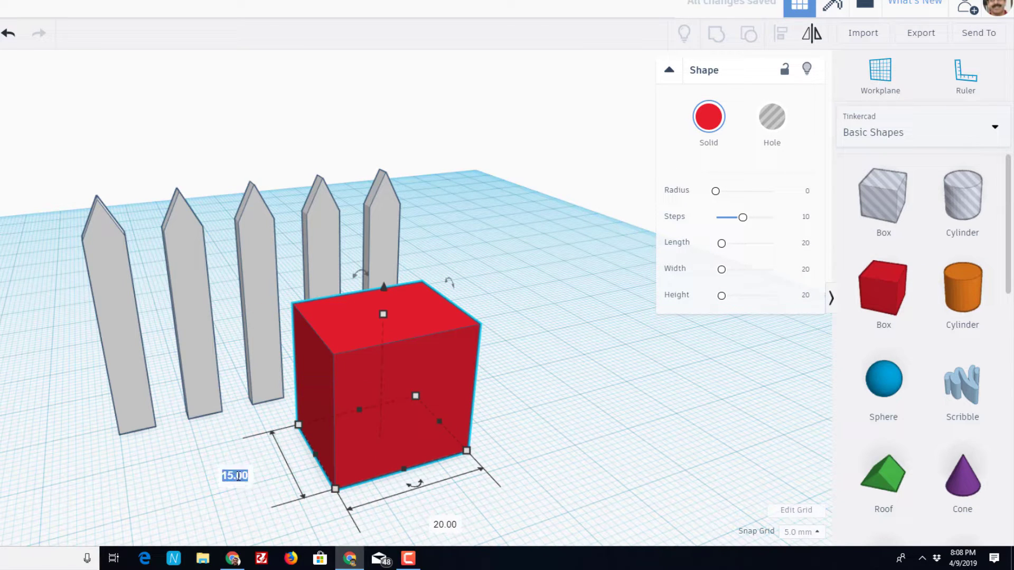
type("2")
key("Return")
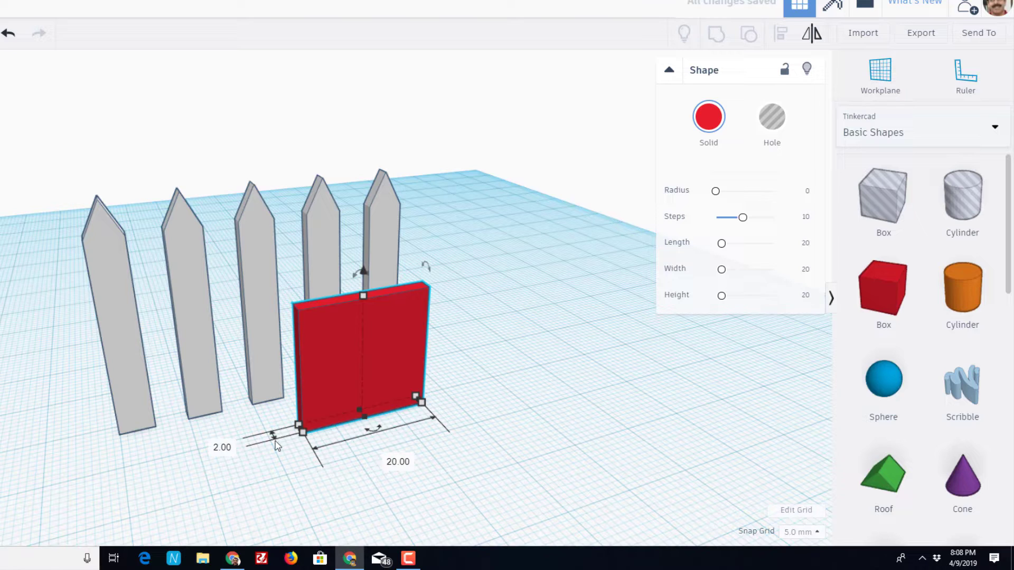
left_click_drag(363, 297, 359, 404)
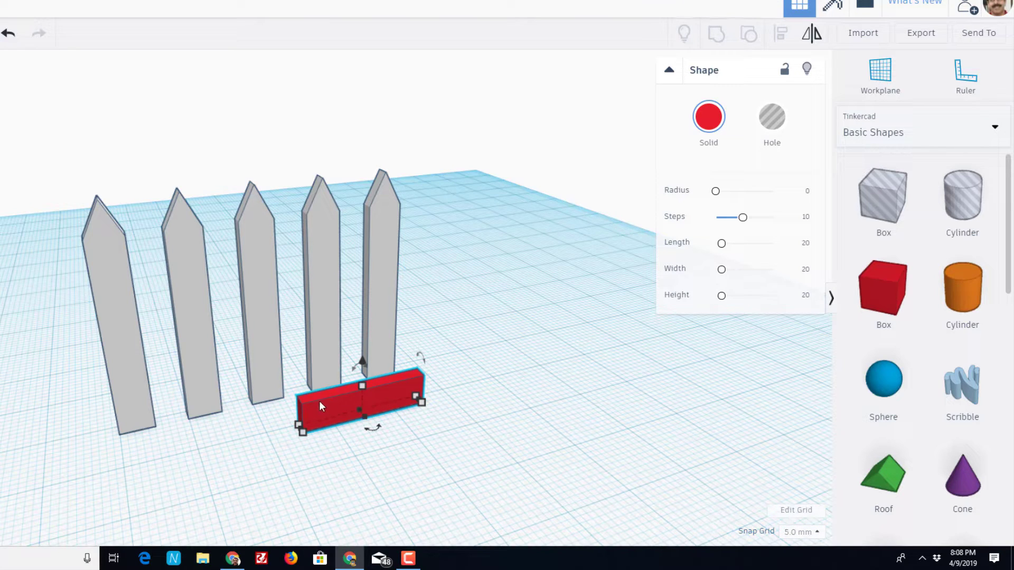
- Stretch the red rail to 45 mm across all five pickets and centre-align it with them front to back
left_click_drag(319, 400, 102, 425)
right_click_drag(469, 446, 352, 435)
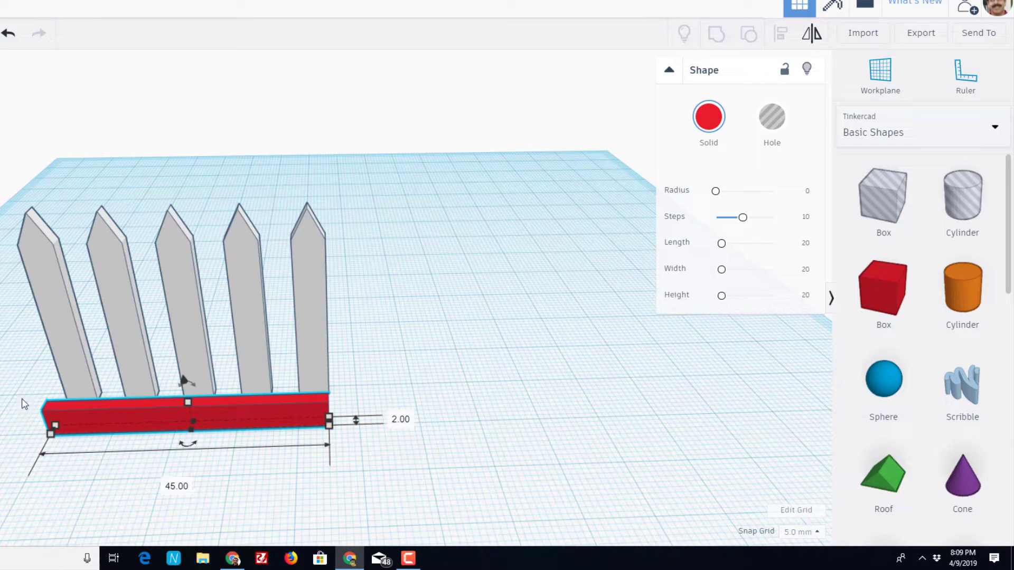
left_click_drag(6, 361, 487, 534)
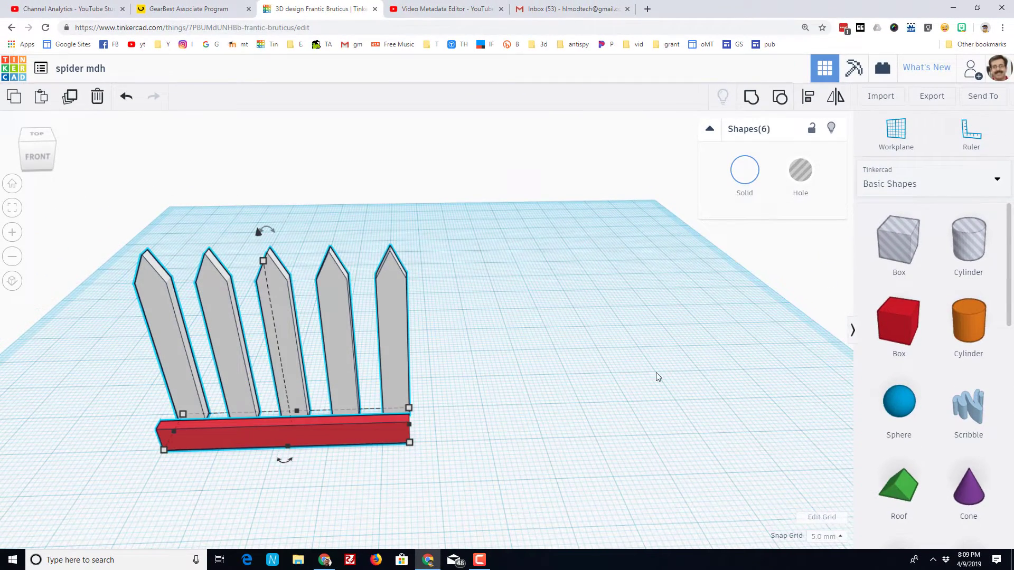
left_click(807, 97)
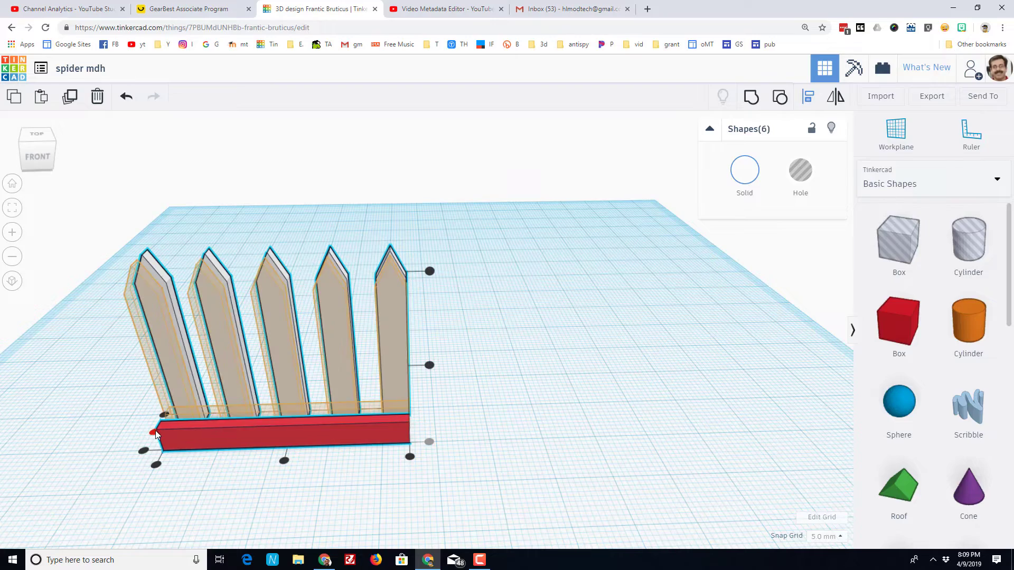
left_click(21, 141)
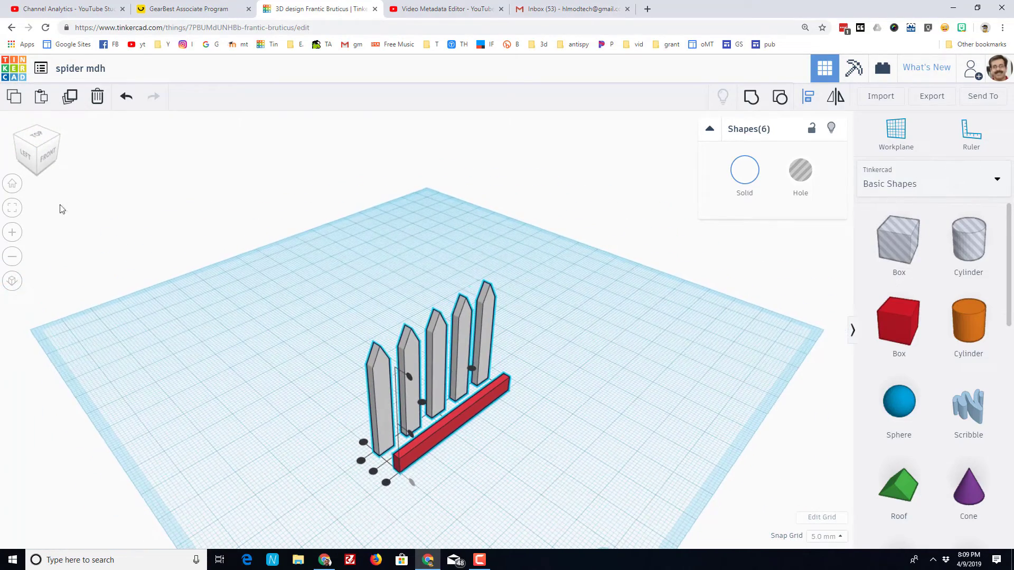
left_click(374, 472)
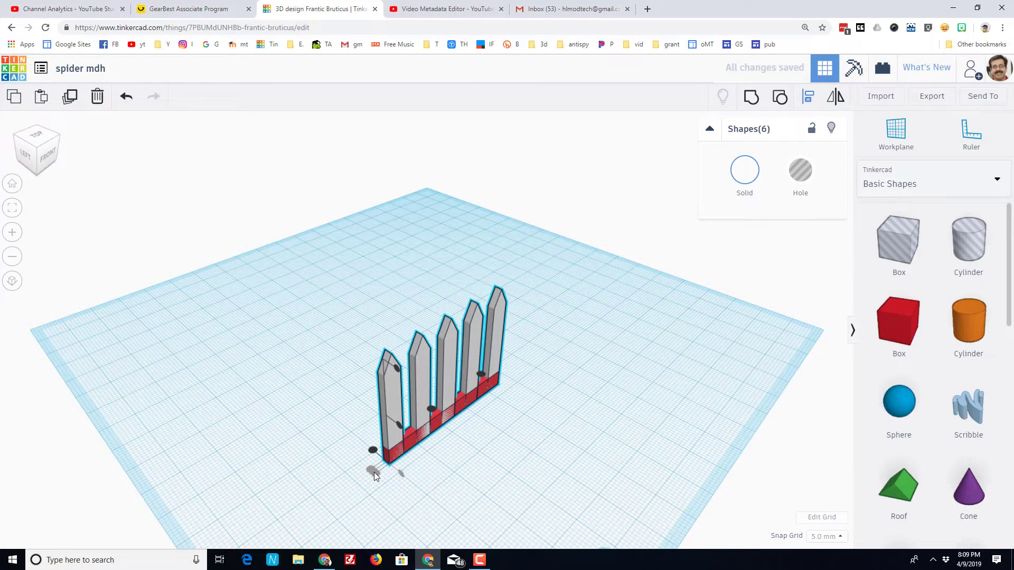
right_click_drag(565, 486, 374, 426)
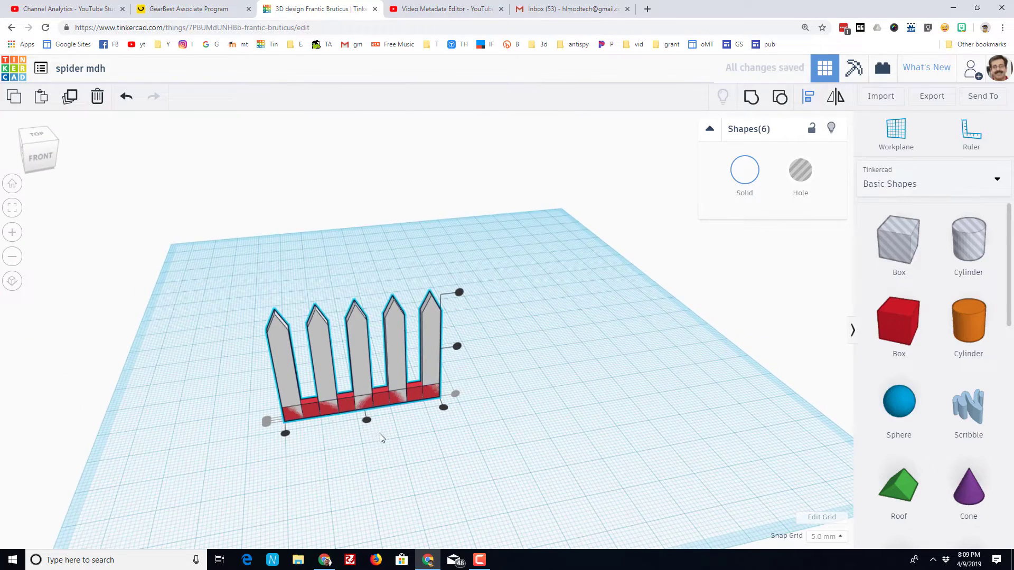
- Raise only the red rail from the ground to the upper part of the pickets, just below their points
left_click(380, 433)
left_click(346, 405)
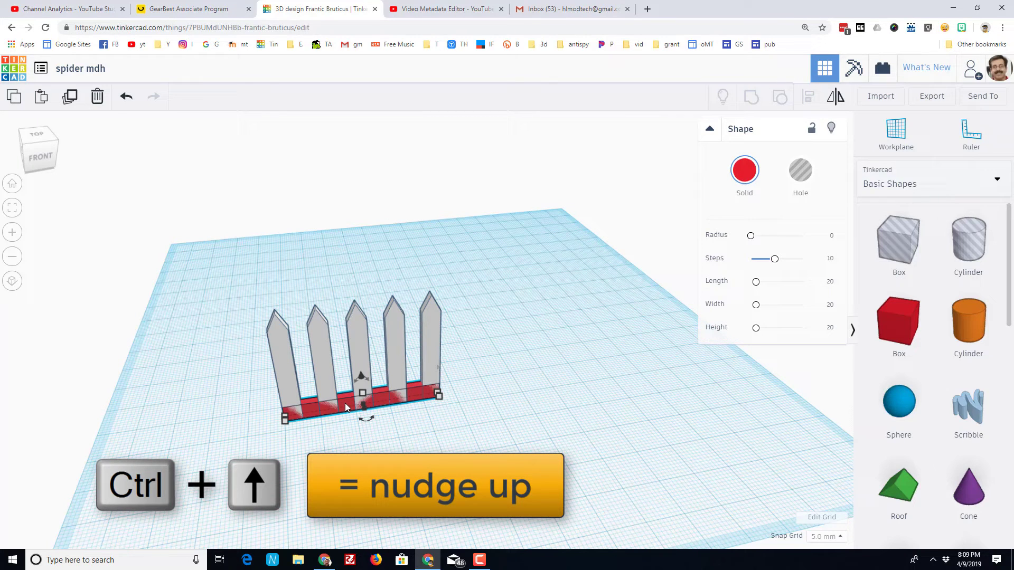
key("ctrl+Up")
key("ctrl+Up")
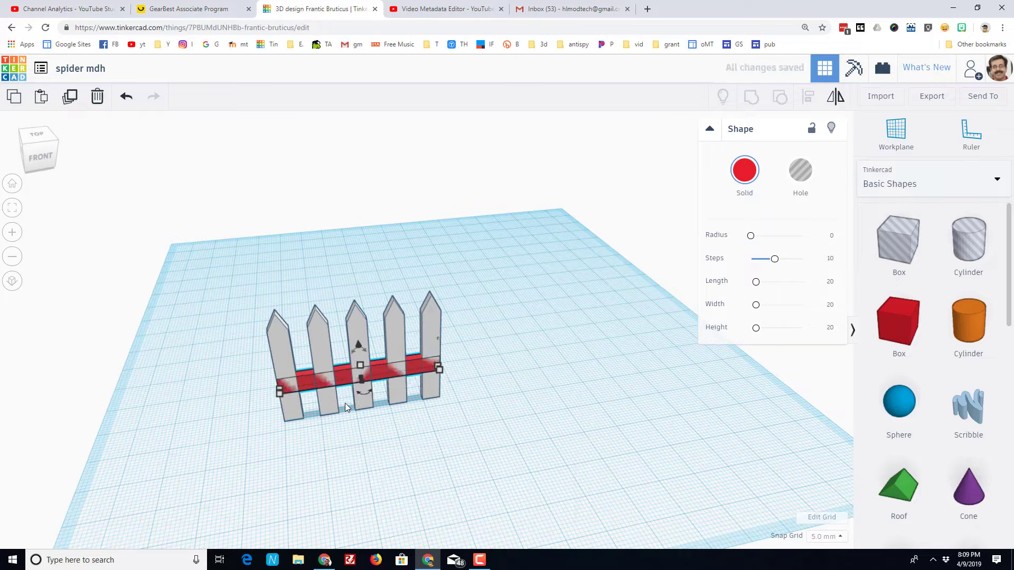
key("ctrl+Up")
key("ctrl+Up")
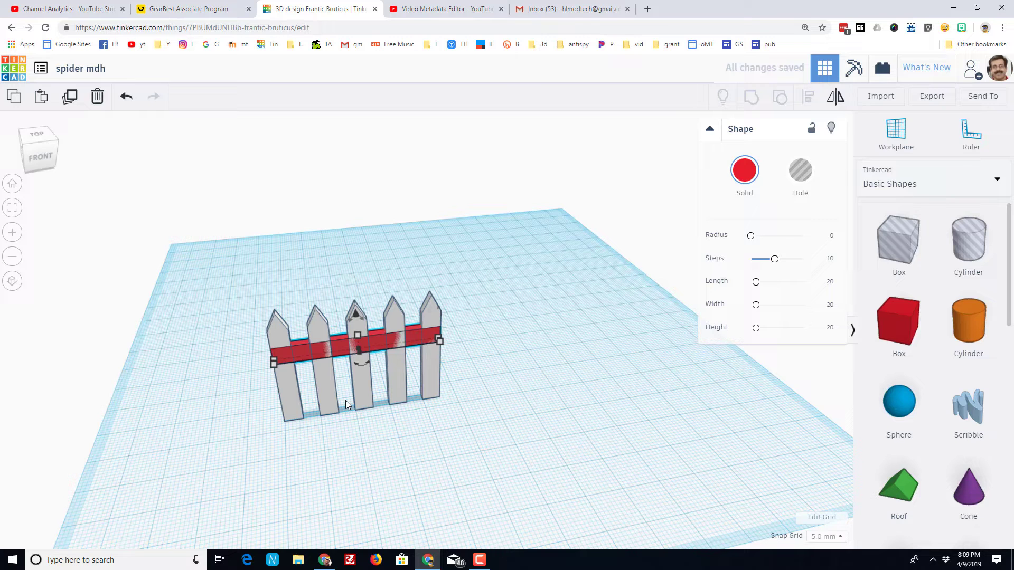
- Duplicate the rail, undoing the copy's forward shift, and lower the copy to form a second rail across the pickets' lower half
key("ctrl+z")
key("ctrl+z")
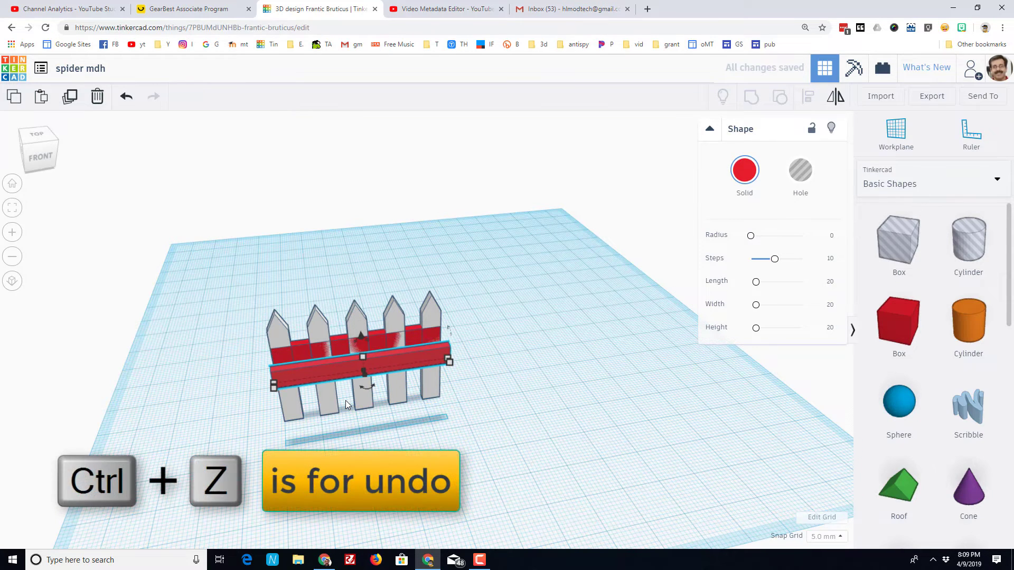
key("ctrl+z")
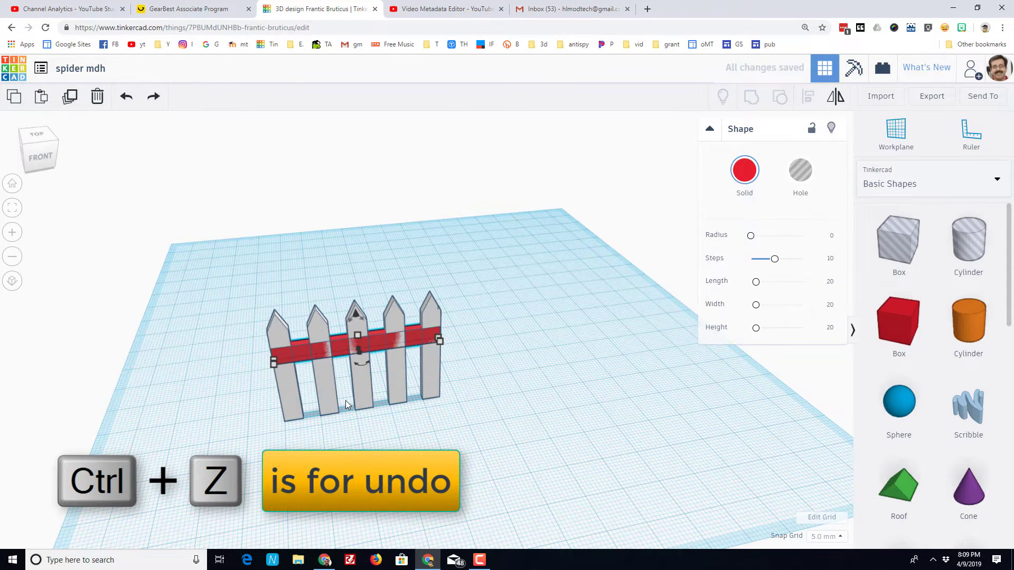
key("ctrl+z")
key("ctrl+Down")
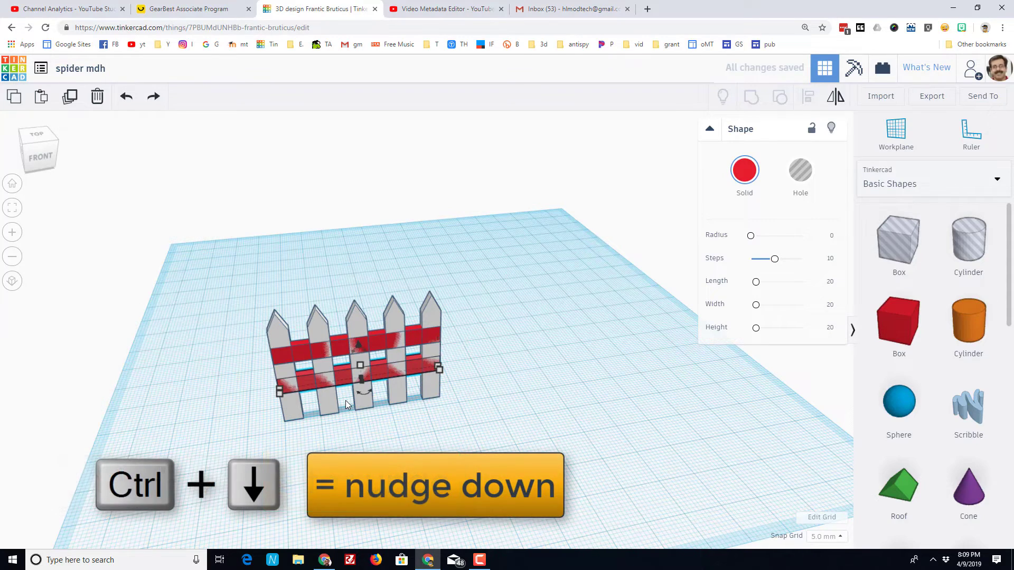
right_click_drag(345, 401, 343, 328)
left_click(274, 394)
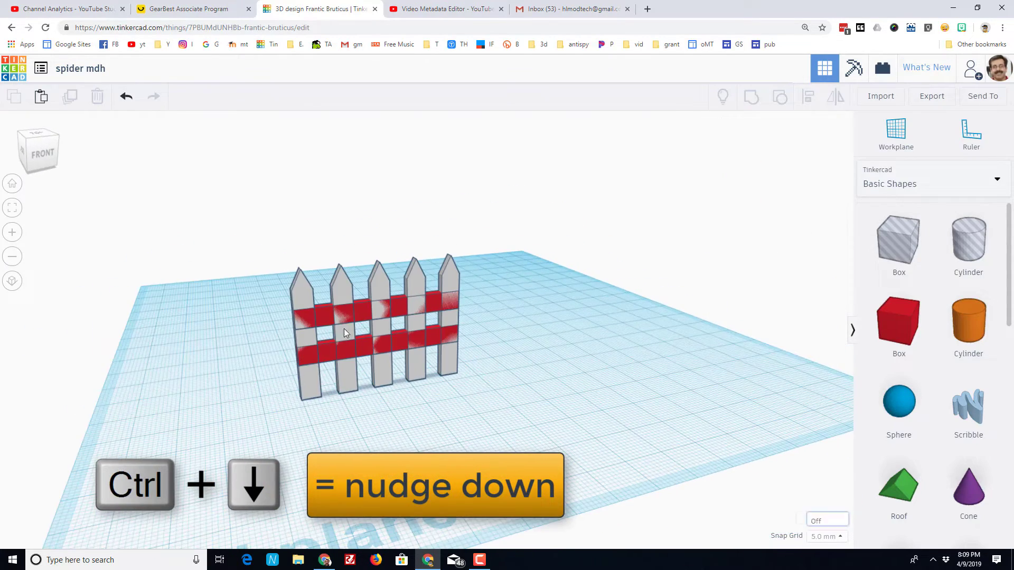
- Set the snap grid to 1.0 mm and lower the lower rail slightly toward the ground
left_click(405, 341)
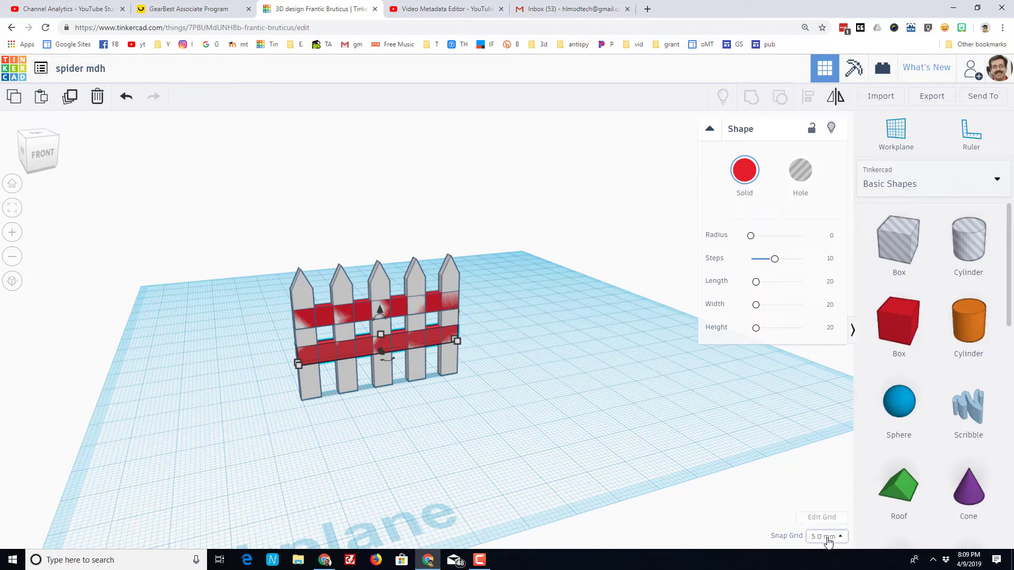
left_click(827, 536)
left_click(824, 479)
key("ctrl+Down")
key("ctrl+Down")
key("ctrl+Down")
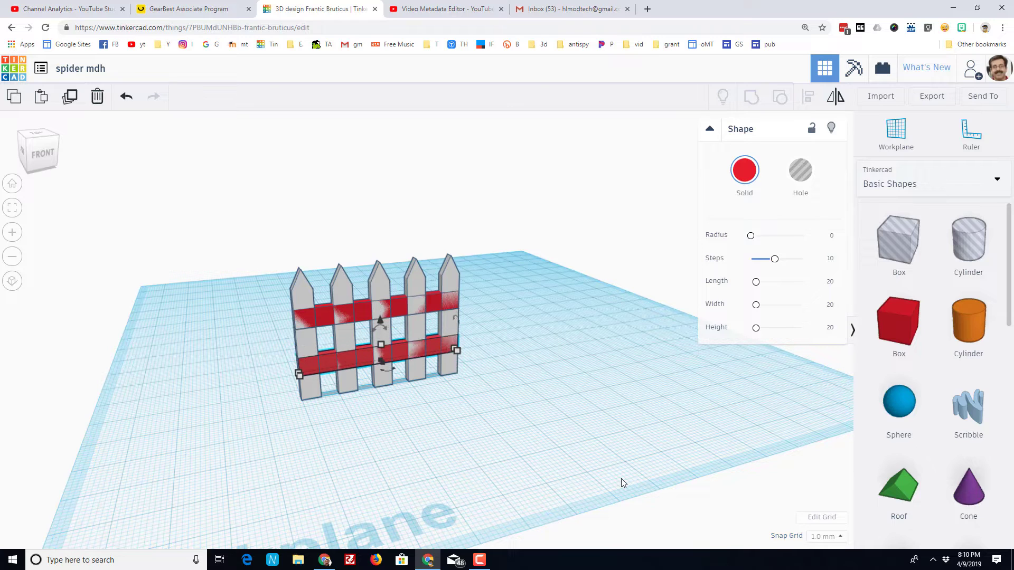
- Lower the upper rail slightly so it sits further below the picket points
left_click(366, 316)
key("ctrl+Down")
key("ctrl+Down")
key("ctrl+Down")
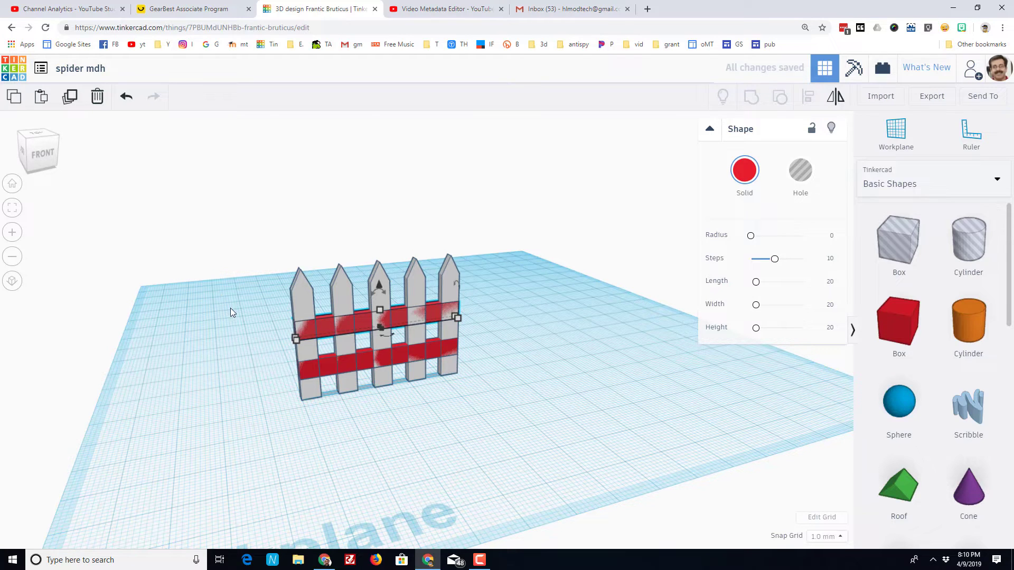
- Colour all pickets and rails white and group them into one fence section
left_click_drag(220, 294, 483, 398)
left_click(743, 174)
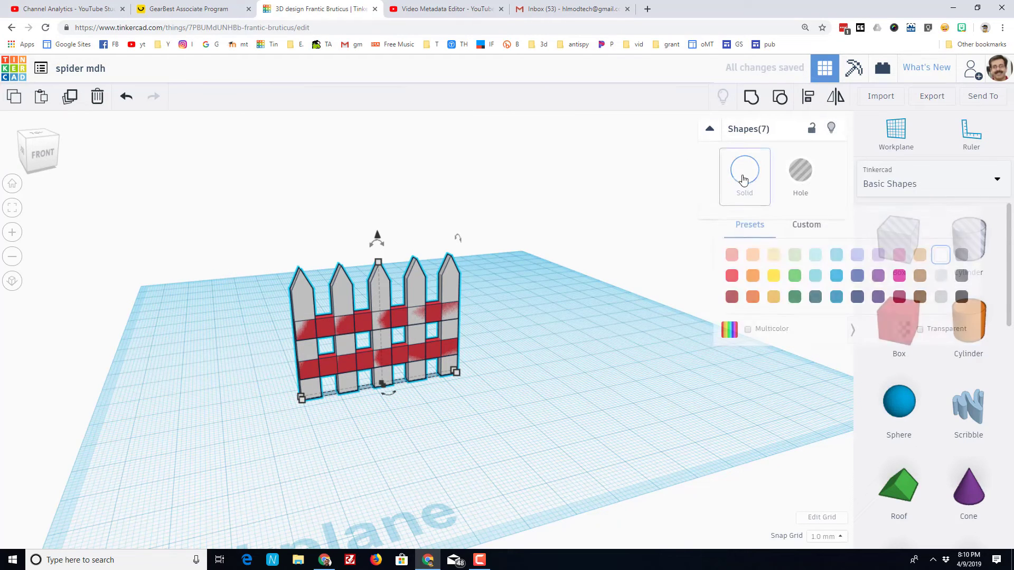
left_click(938, 257)
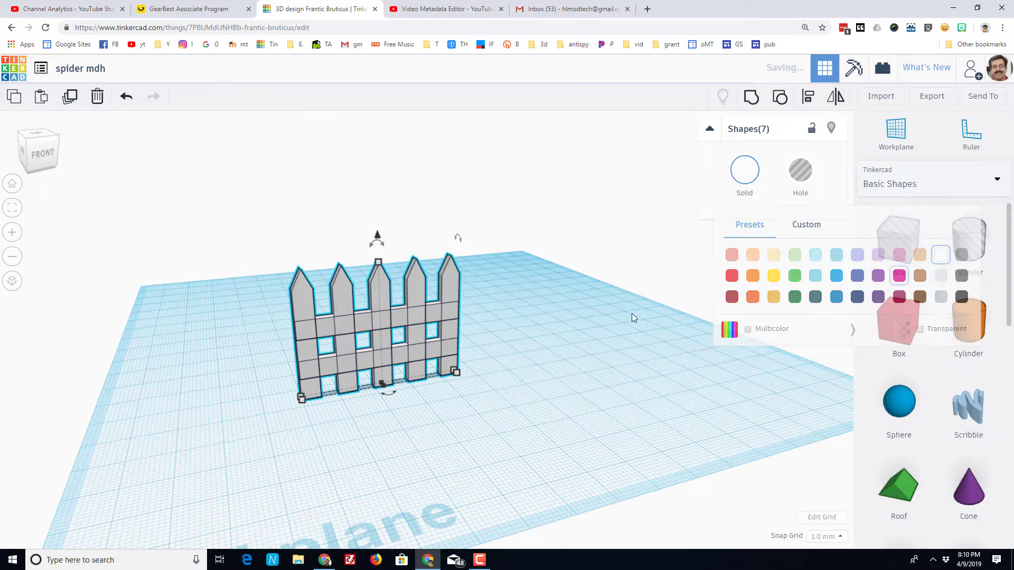
left_click_drag(250, 277, 510, 390)
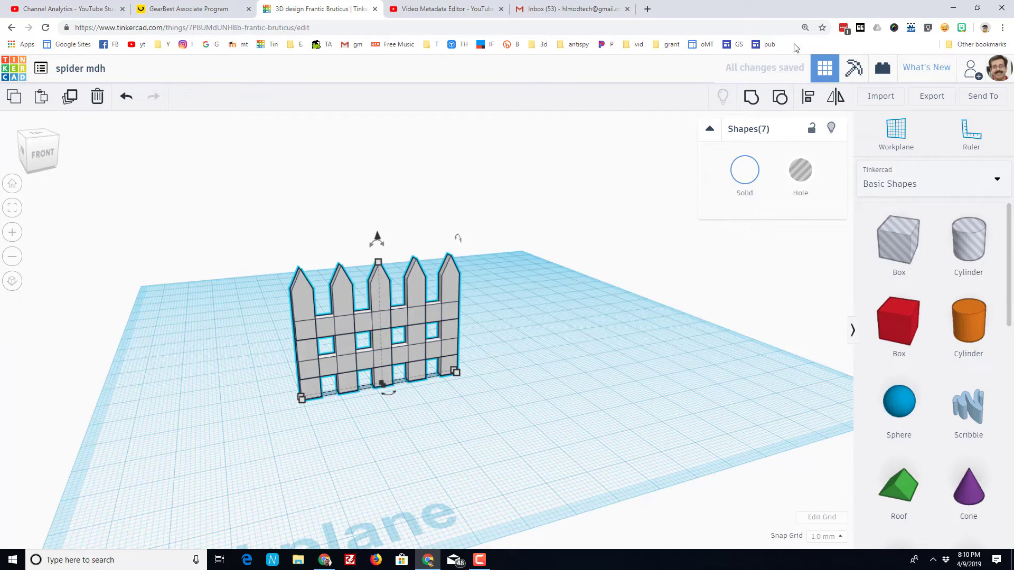
left_click(750, 99)
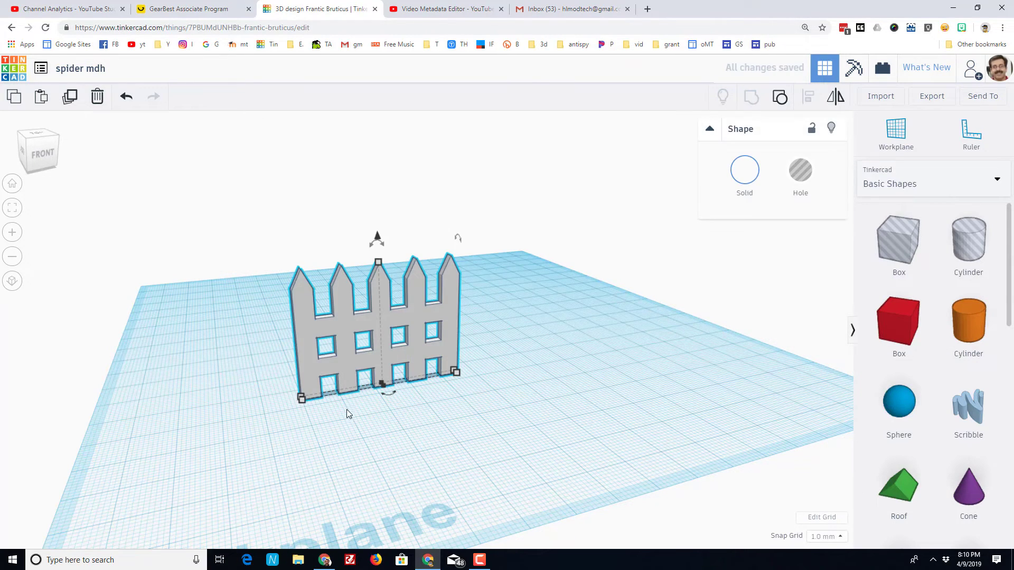
- Duplicate the grouped fence section and place the copy end to end with the original
right_click_drag(346, 410, 321, 391)
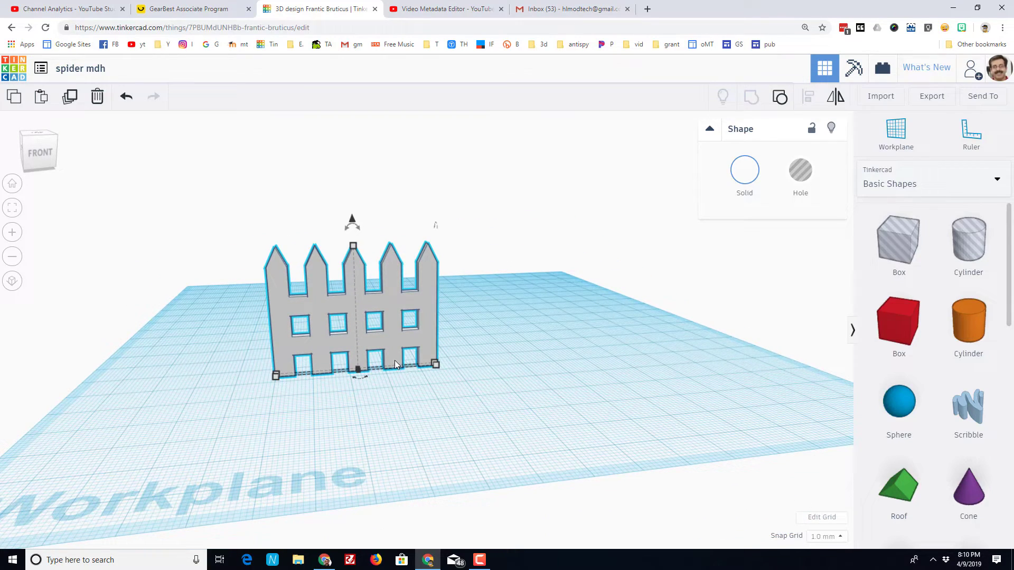
key("ctrl+d")
left_click_drag(394, 360, 558, 338)
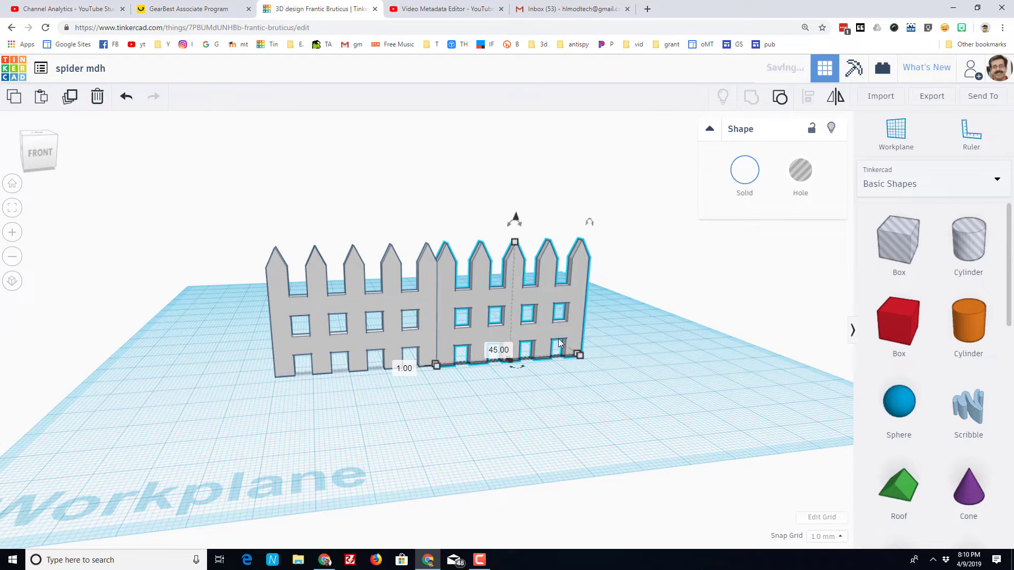
- Rotate the copied fence section -90° and shift it about 22.5 mm back and 21.5 mm along the fence line to form a corner
right_click_drag(423, 436, 419, 464)
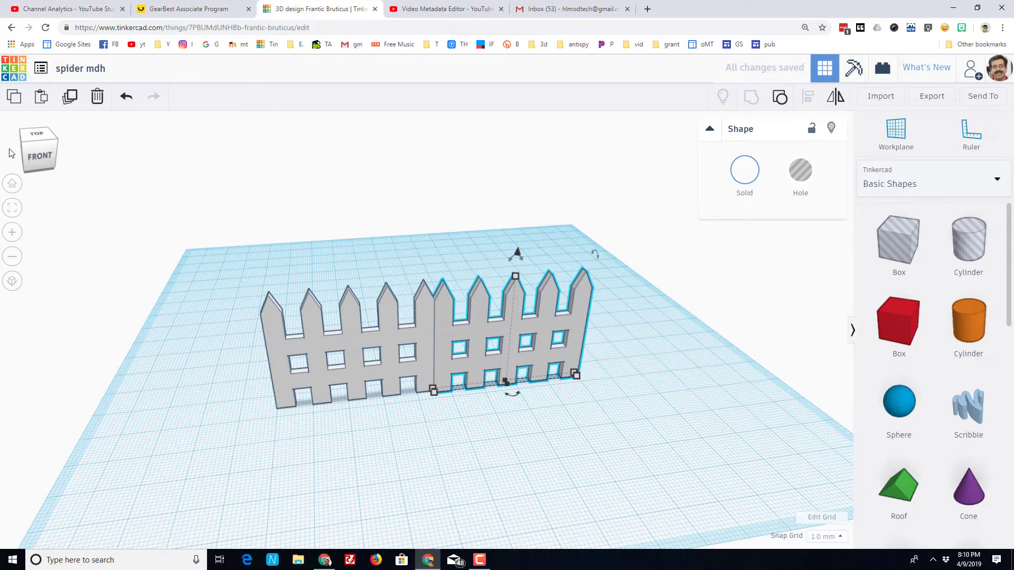
left_click(23, 144)
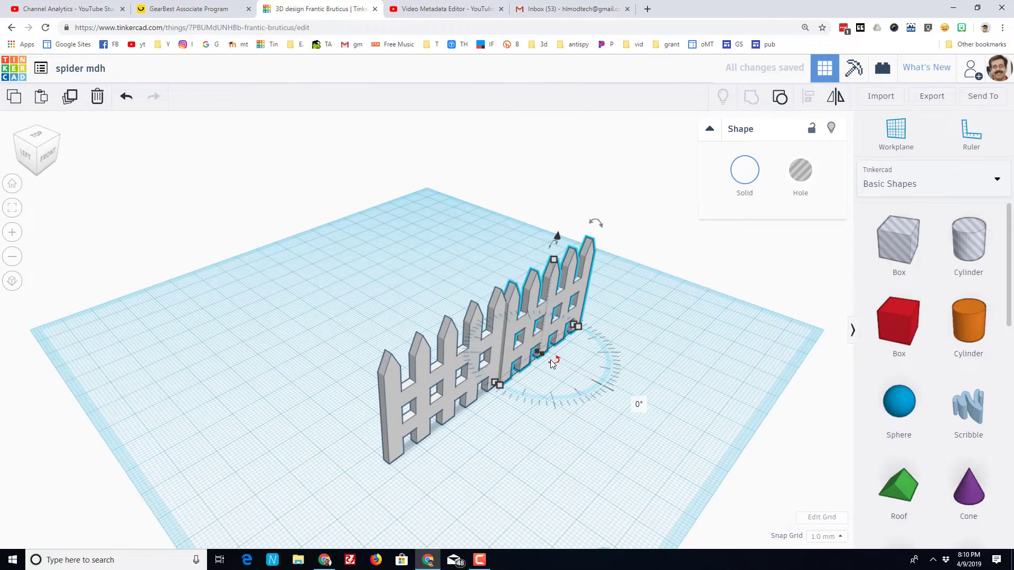
left_click_drag(553, 364, 572, 323)
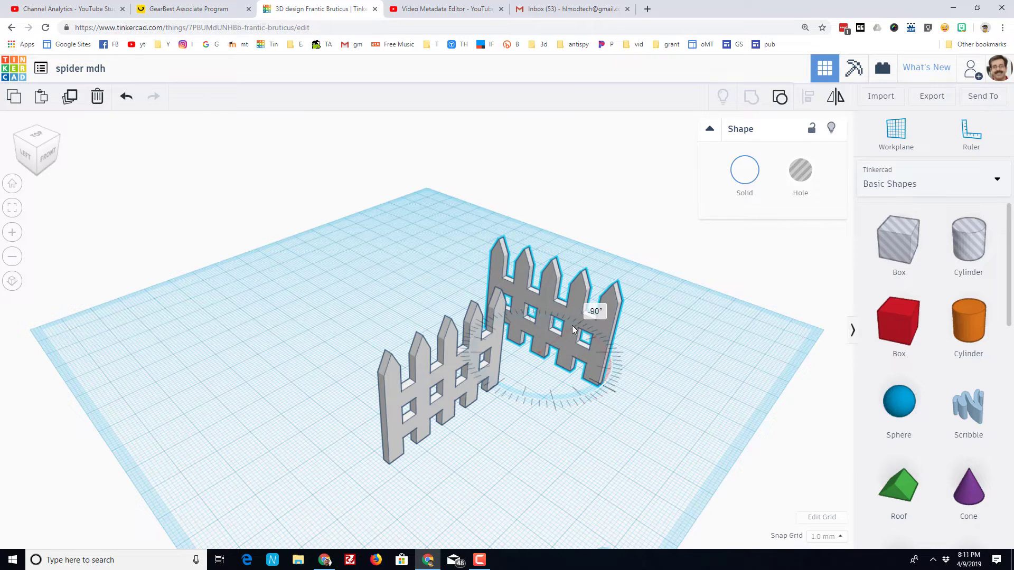
left_click(665, 311)
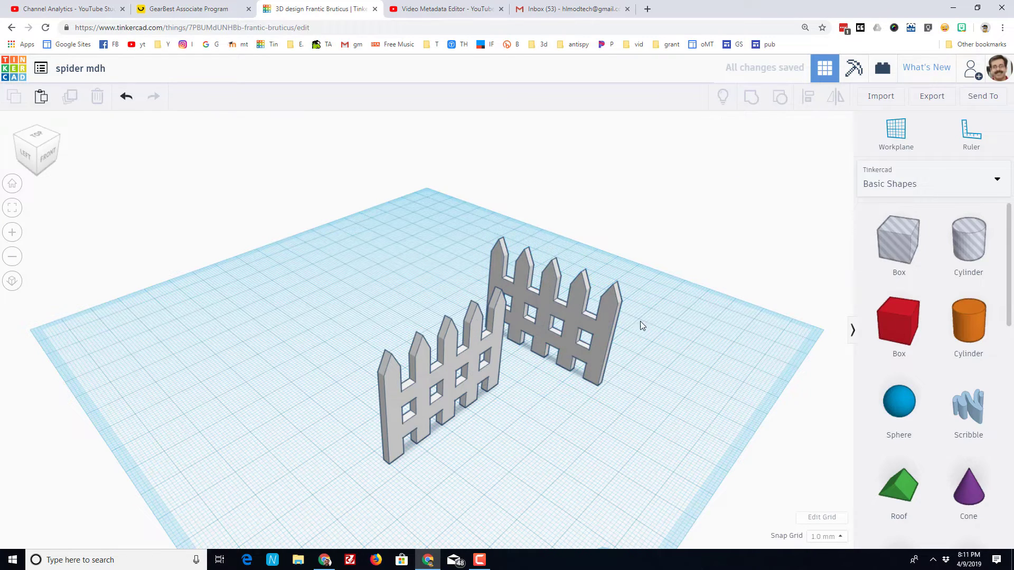
left_click_drag(559, 341, 496, 337)
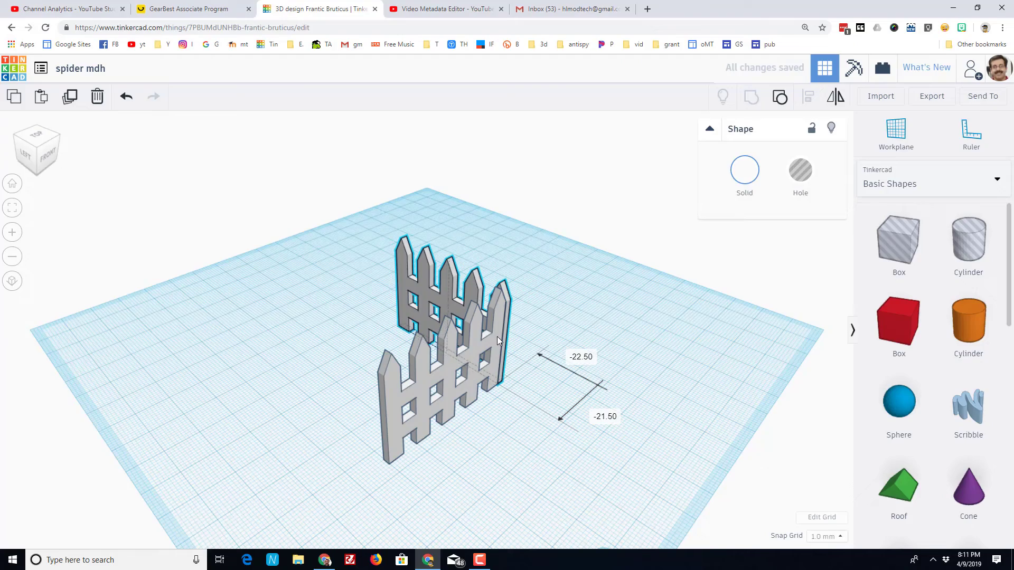
mouse_move(492, 442)
right_mouse_down()
mouse_move(385, 469)
mouse_move(489, 462)
right_mouse_up()
- Place a new workplane on the front face of the first fence section
right_click_drag(585, 364, 334, 340)
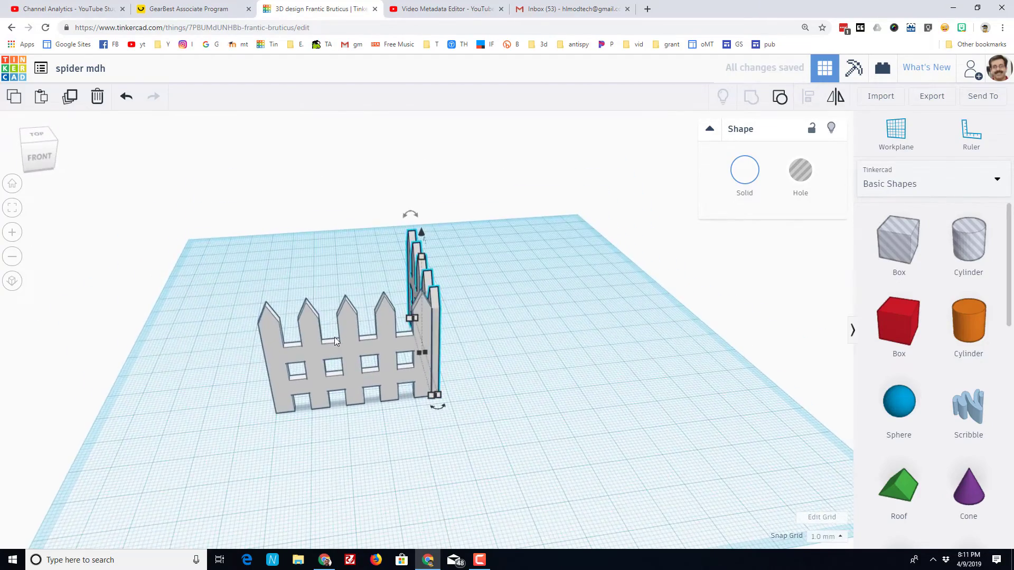
left_click(895, 132)
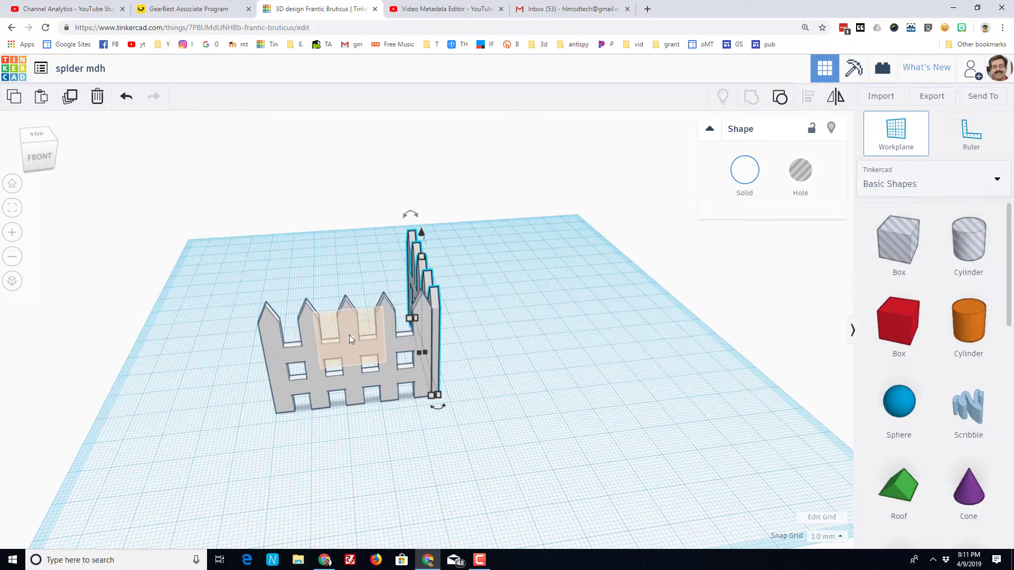
left_click(352, 343)
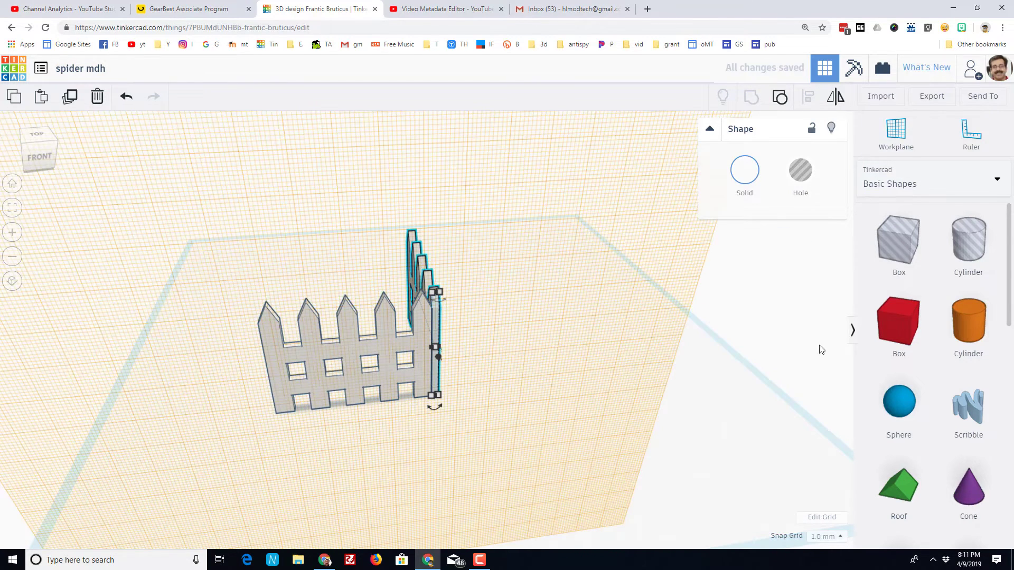
- Place a Bent Pipe from the Featured shape generators on the fence's front face and colour it red
left_click(899, 183)
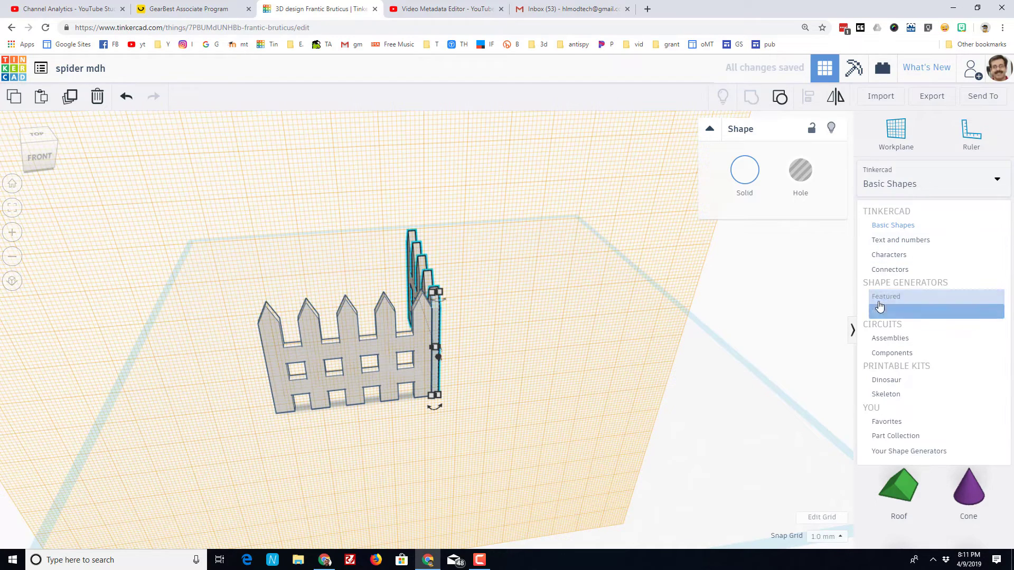
left_click(879, 301)
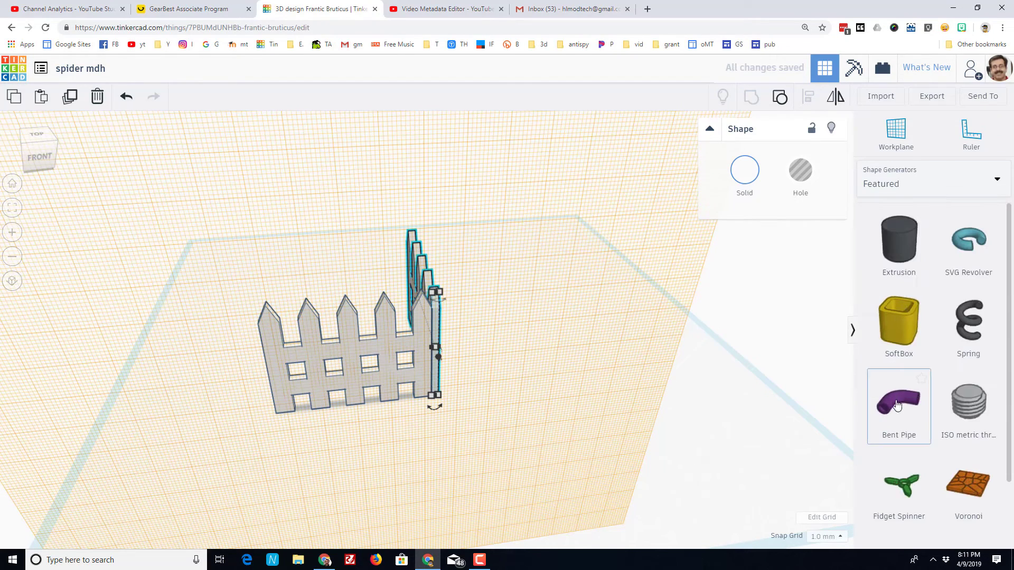
left_click_drag(896, 404, 267, 344)
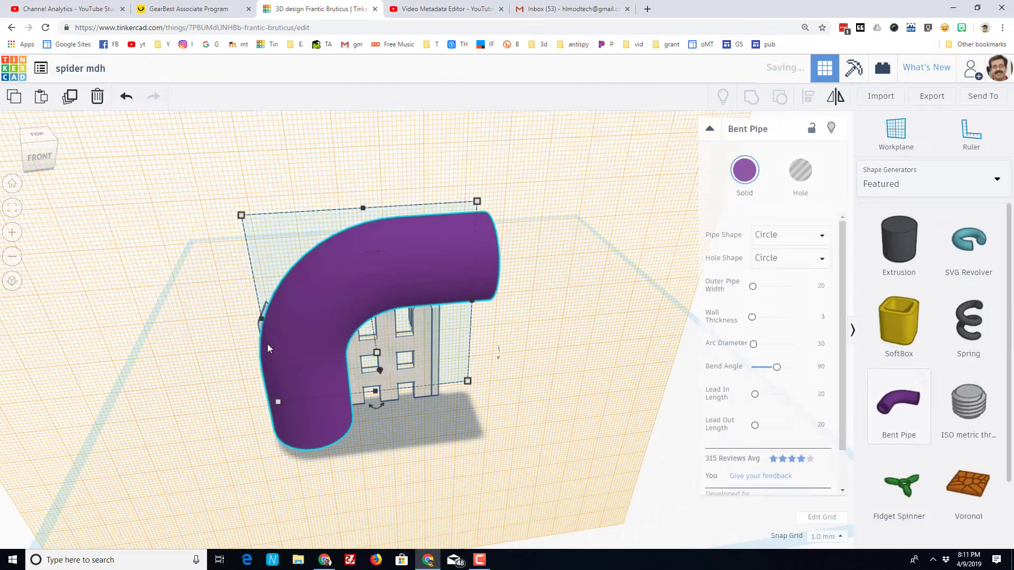
right_click_drag(267, 343, 407, 243)
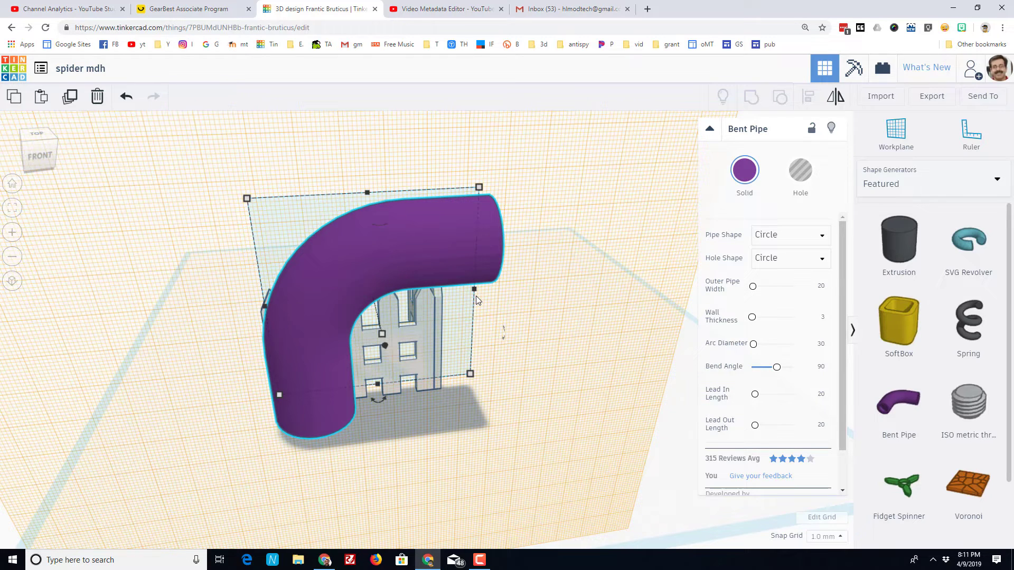
left_click(744, 170)
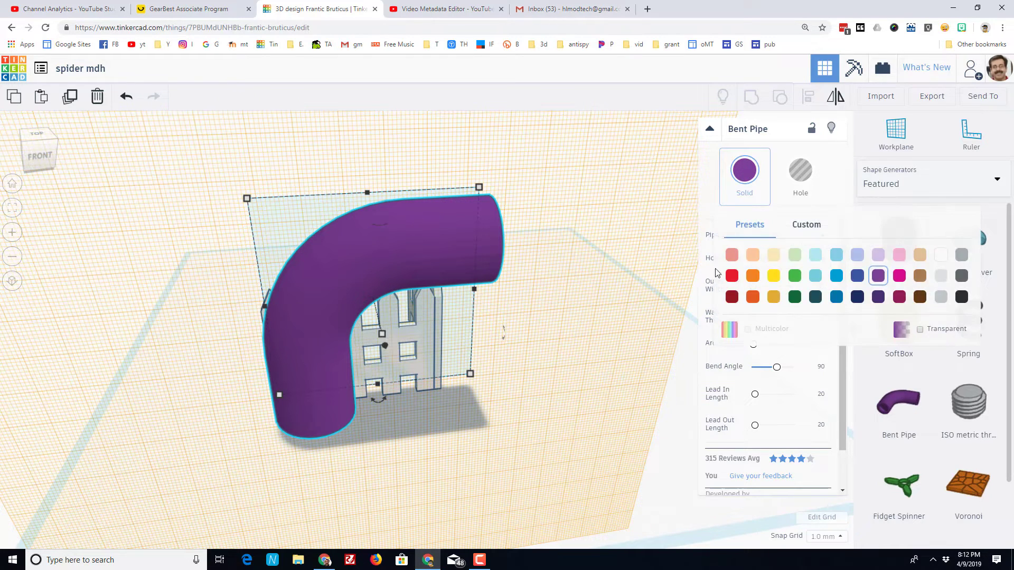
left_click(731, 279)
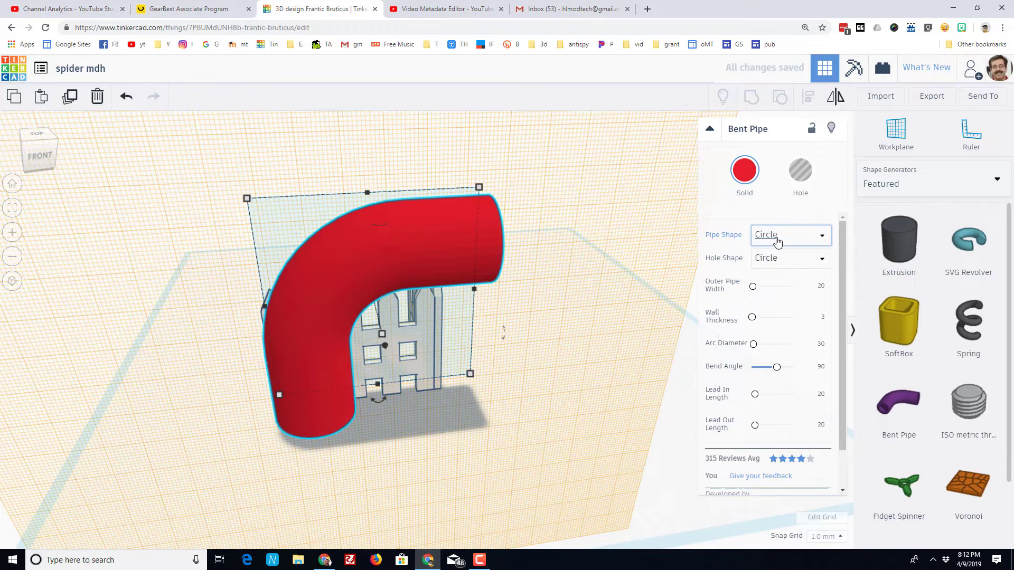
- Give the bent pipe a hexagon pipe shape, a Square hole shape and an outer pipe width of 5
left_click(780, 235)
left_click(779, 289)
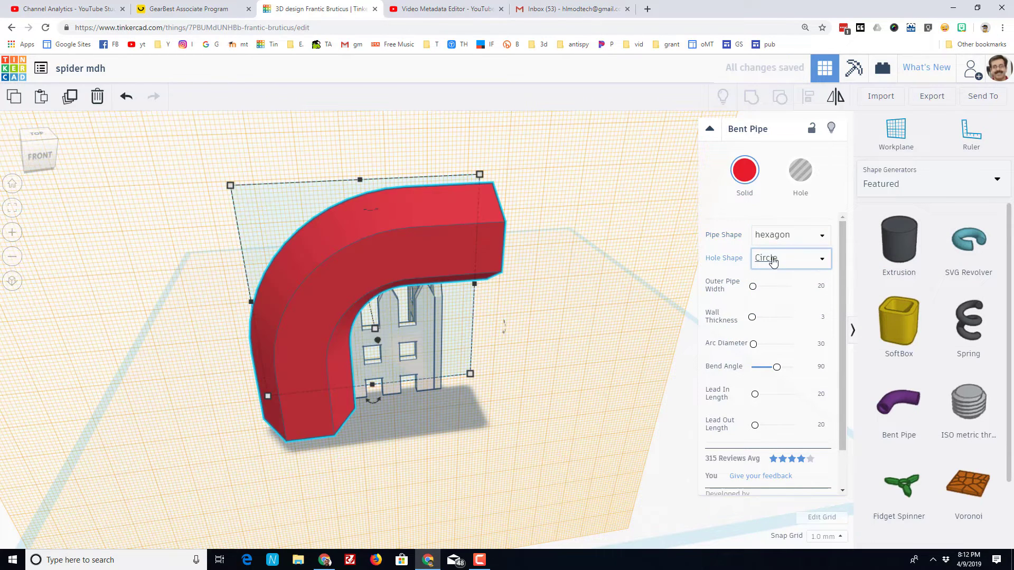
left_click(770, 259)
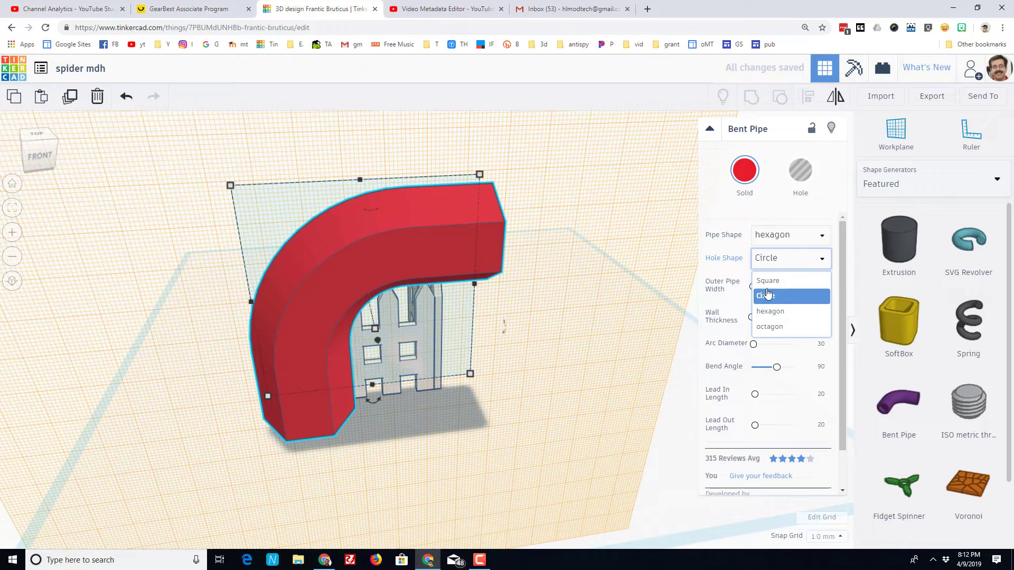
left_click(768, 280)
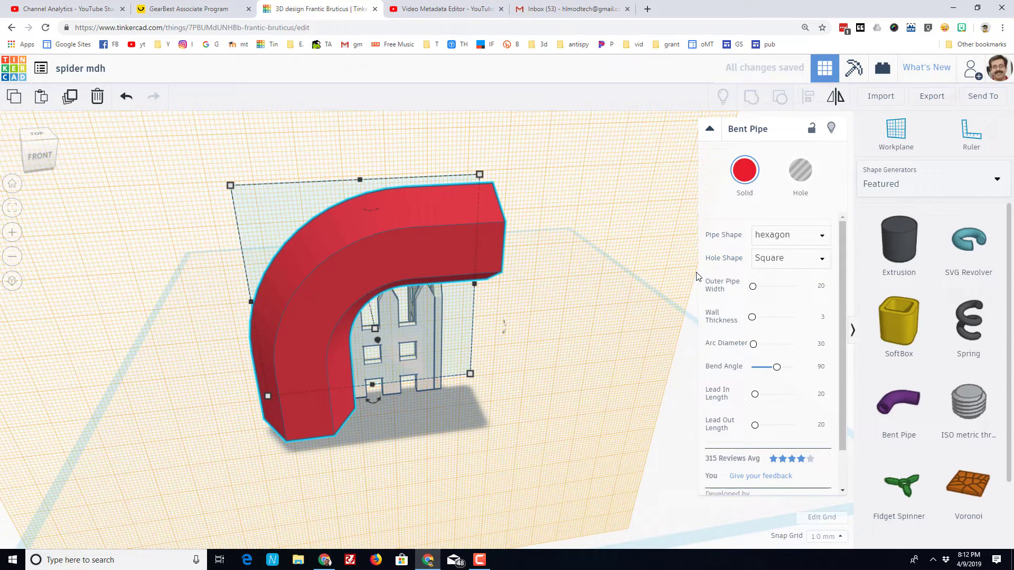
left_click(821, 285)
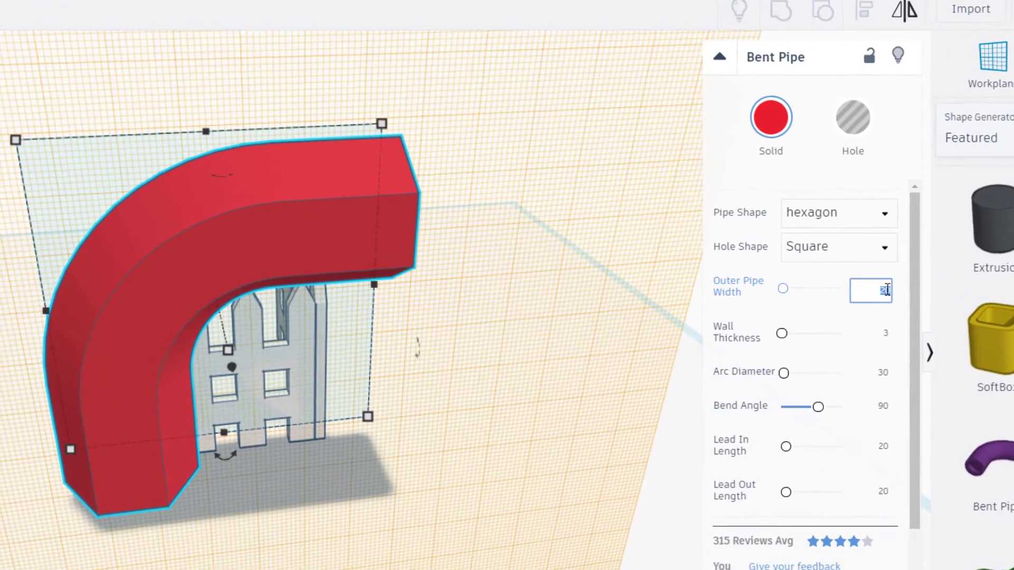
key("Return")
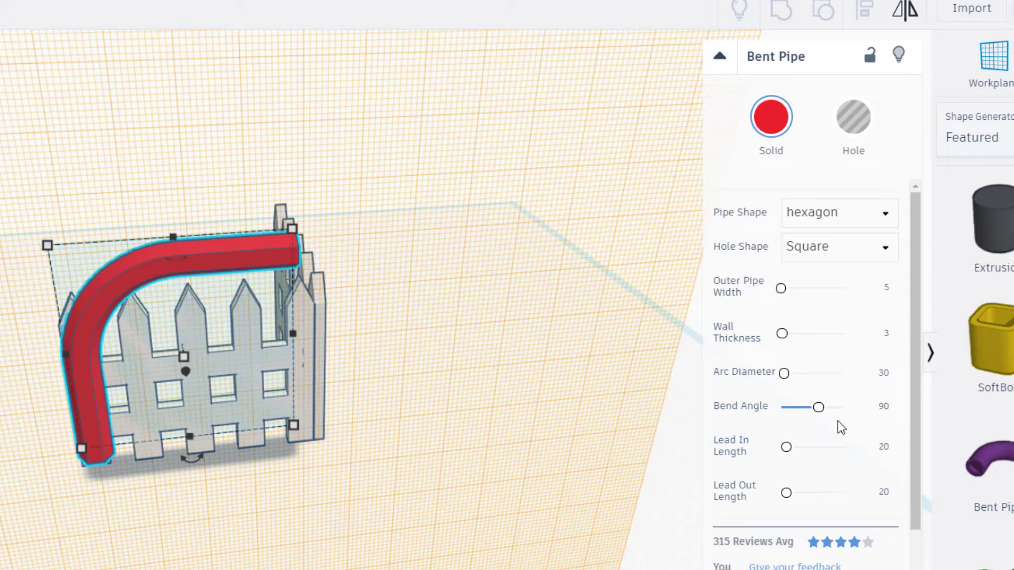
- Set the pipe's bend angle to 180 and both its lead in and lead out lengths to 10
left_click(884, 410)
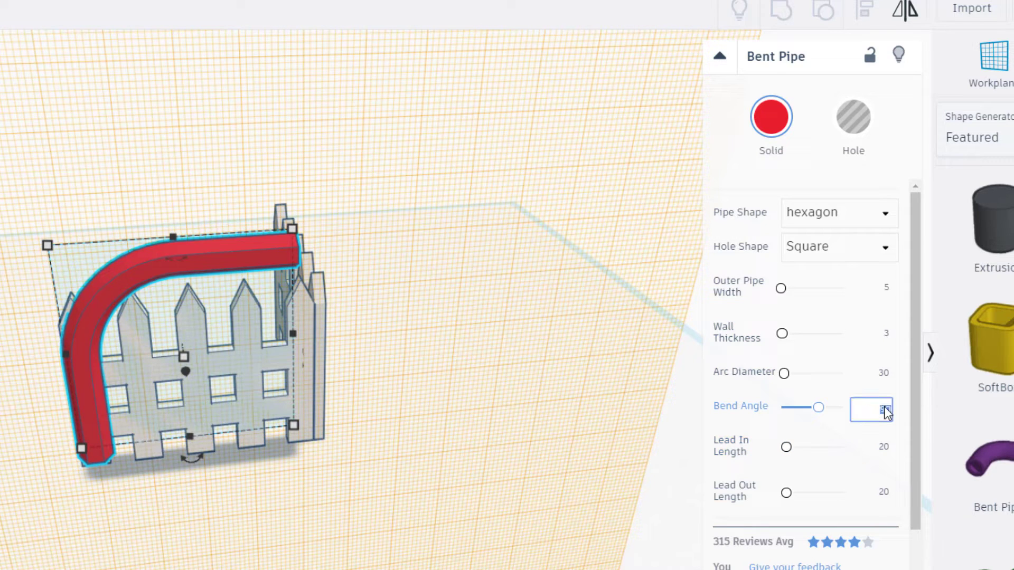
type("180")
key("Return")
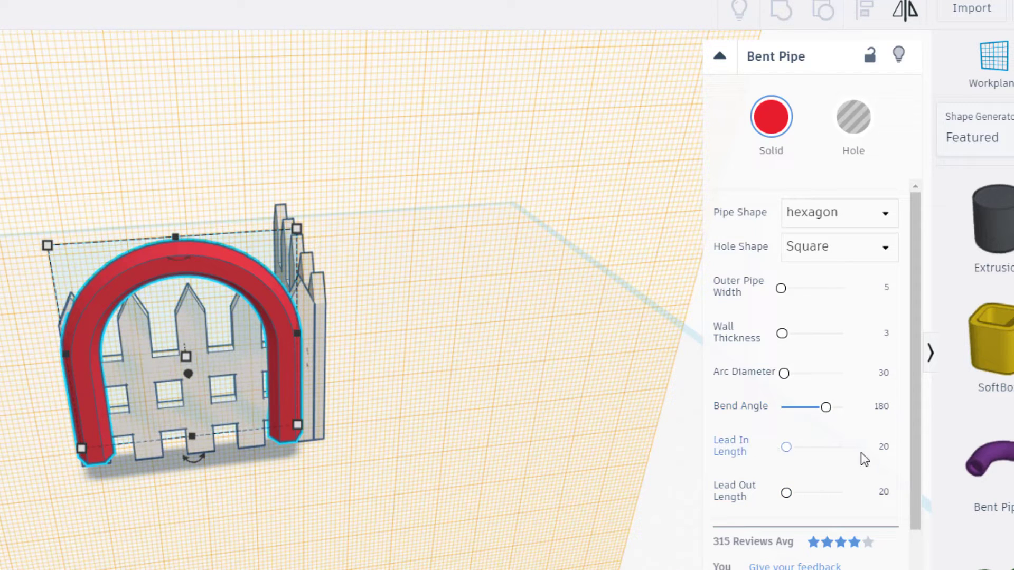
left_click(882, 453)
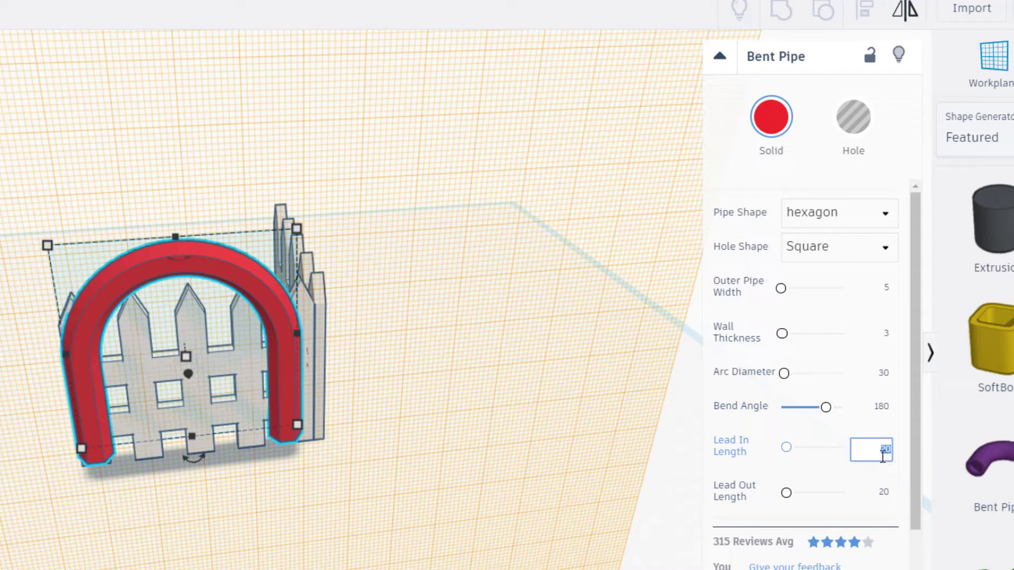
type("10")
key("Return")
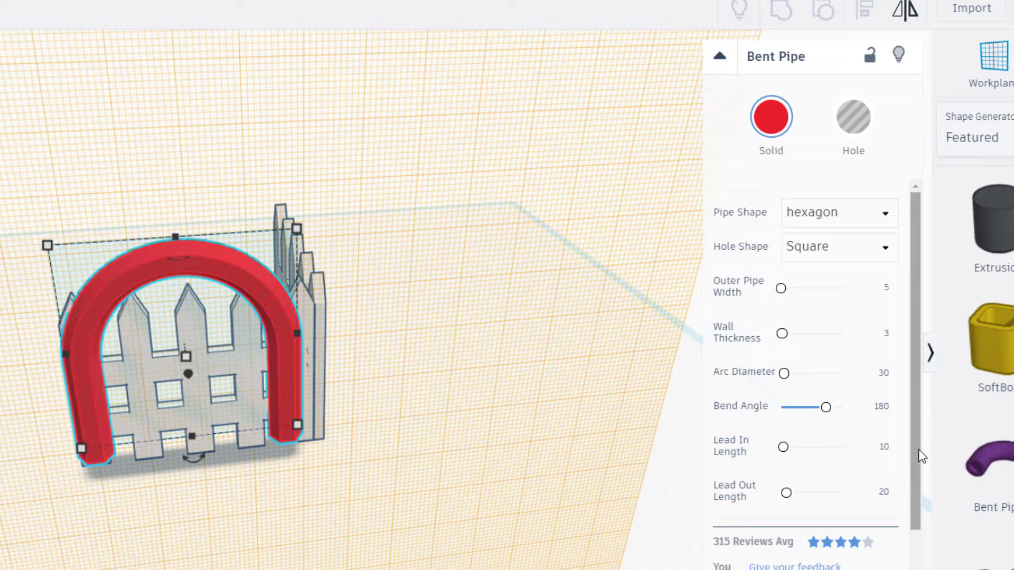
left_click(885, 494)
type("10")
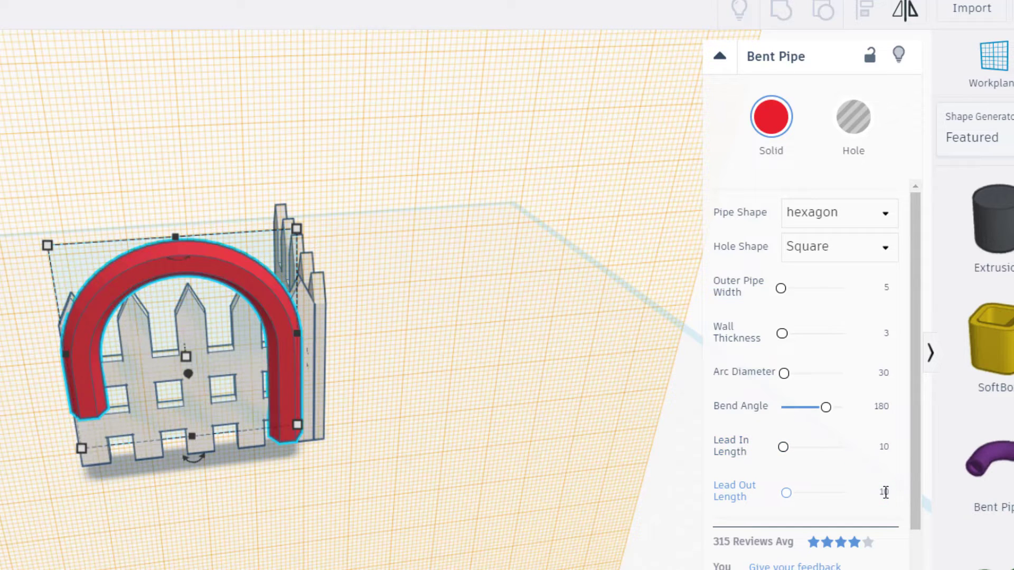
key("Return")
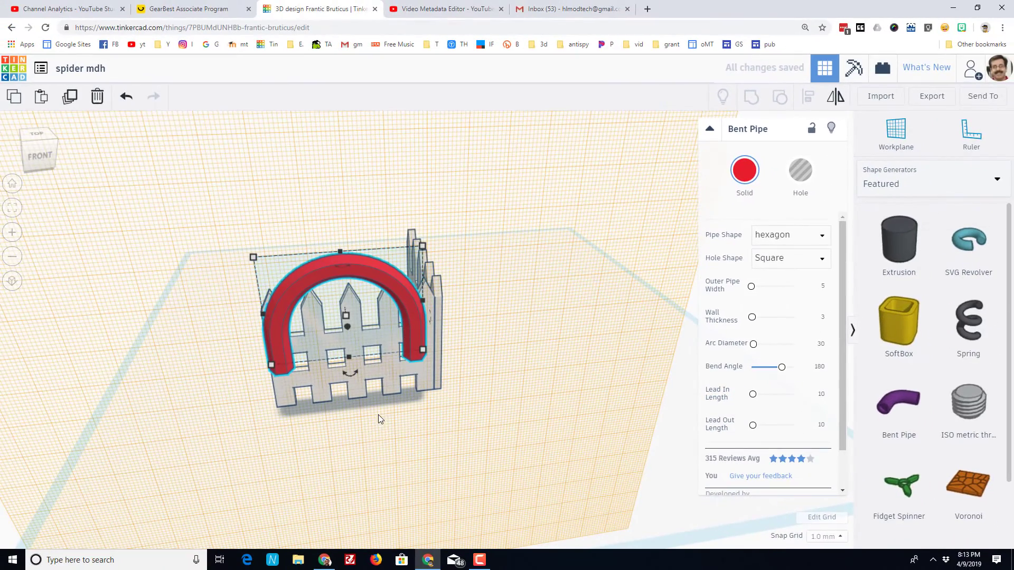
- Return the workplane to the base grid, then move the red arch about 64 mm clear of the fence and drop it onto the grid
left_click(898, 136)
left_click(659, 515)
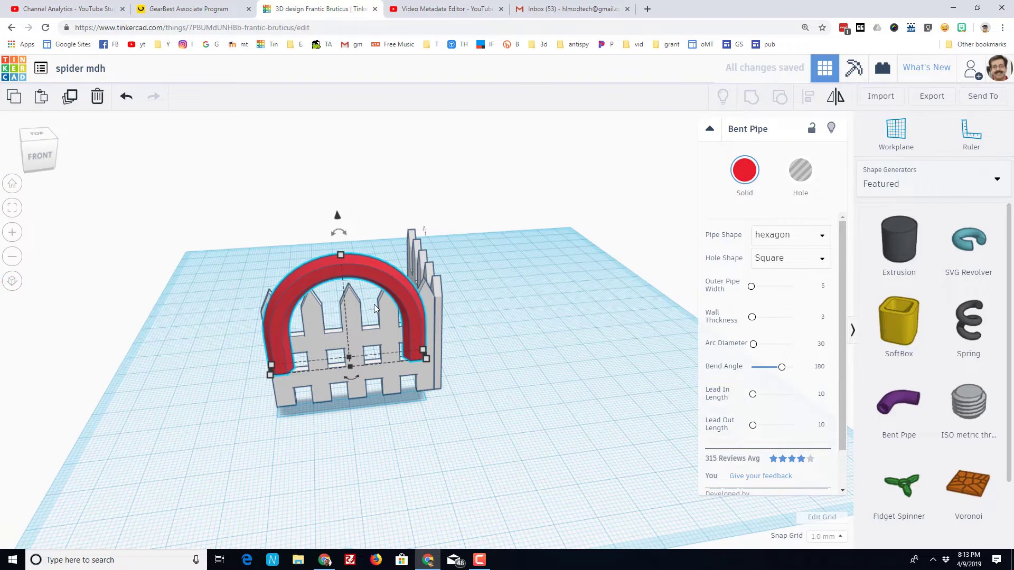
left_click_drag(390, 281, 613, 300)
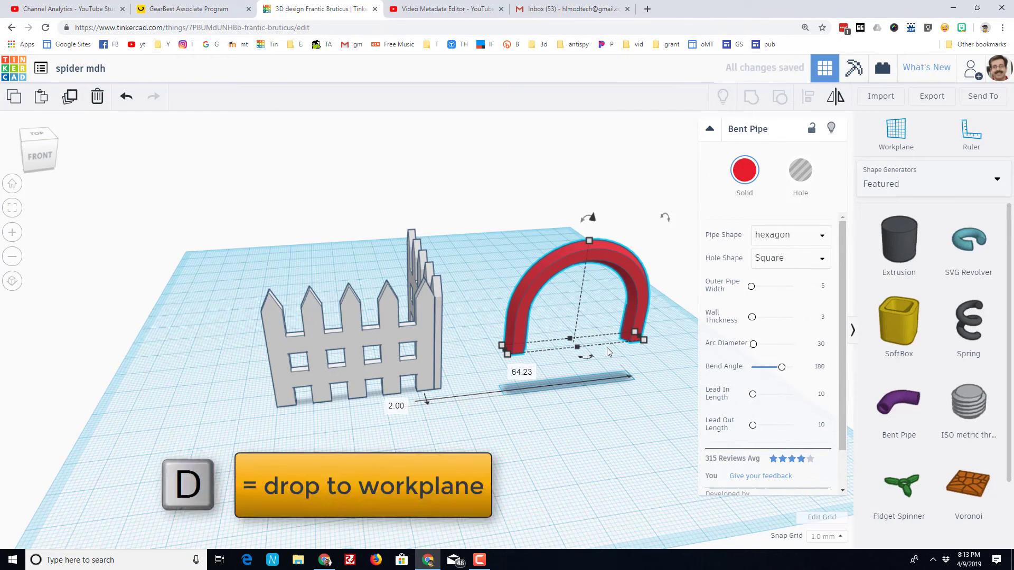
key("d")
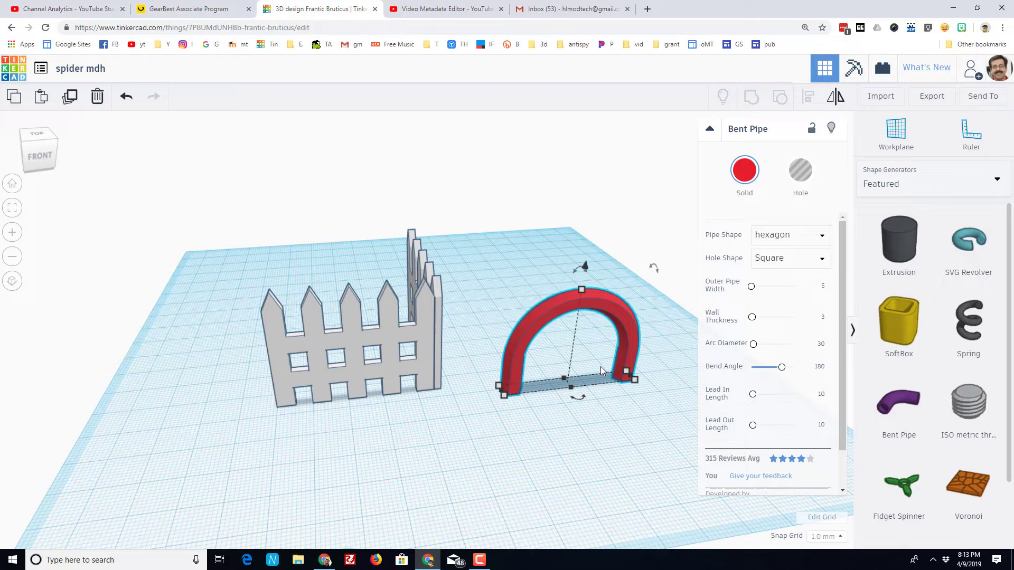
- Duplicate the arch in place with a 45° rotation and repeat the duplication twice to form eight radial legs
key("ctrl+d")
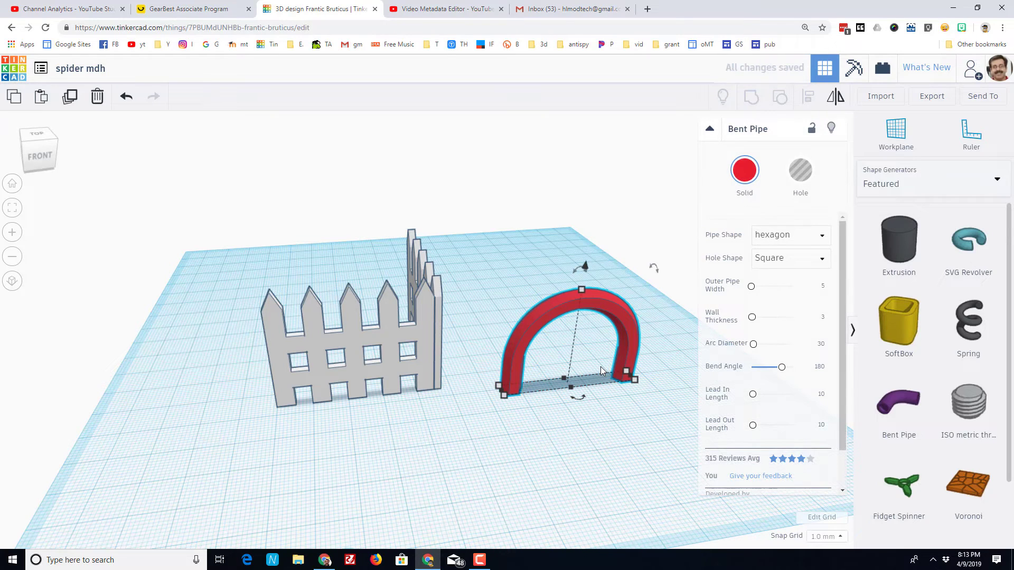
left_click(23, 141)
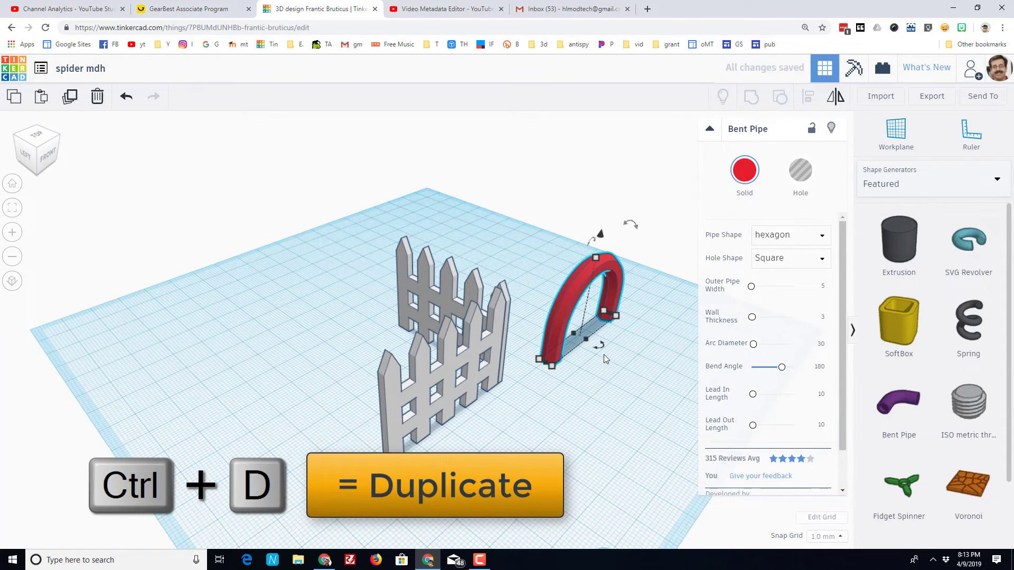
left_click_drag(598, 344, 591, 369)
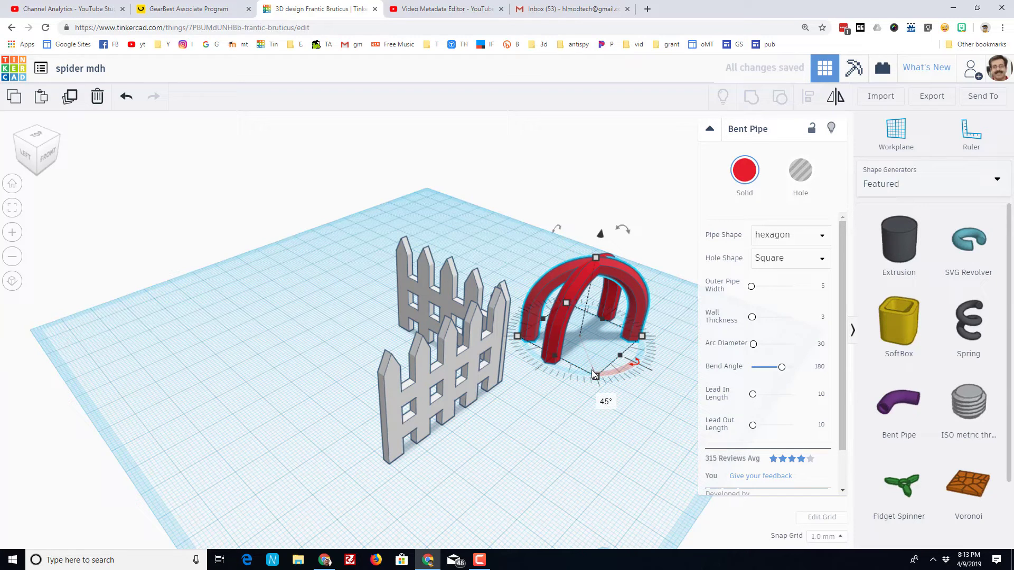
key("ctrl+d")
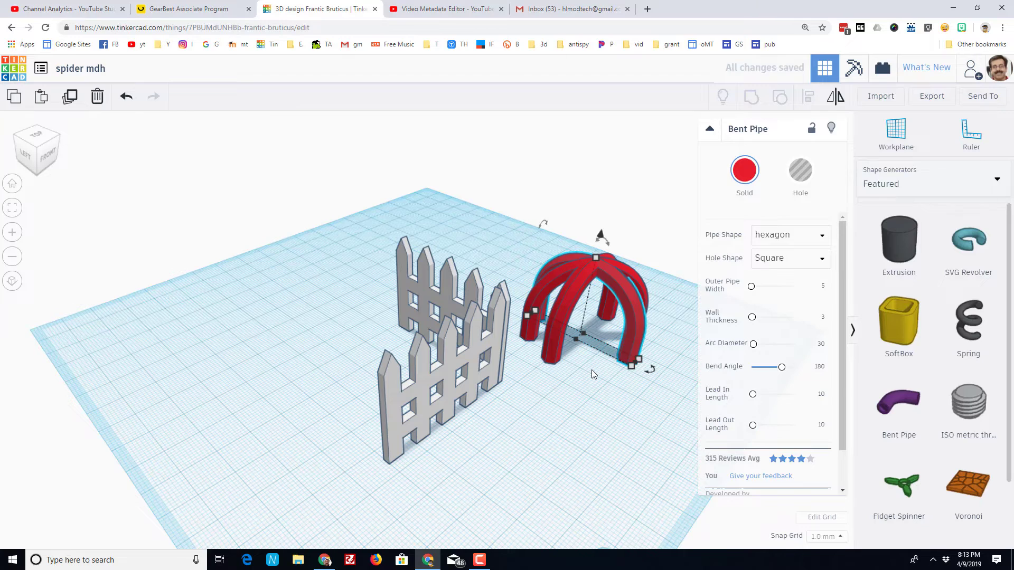
key("ctrl+d")
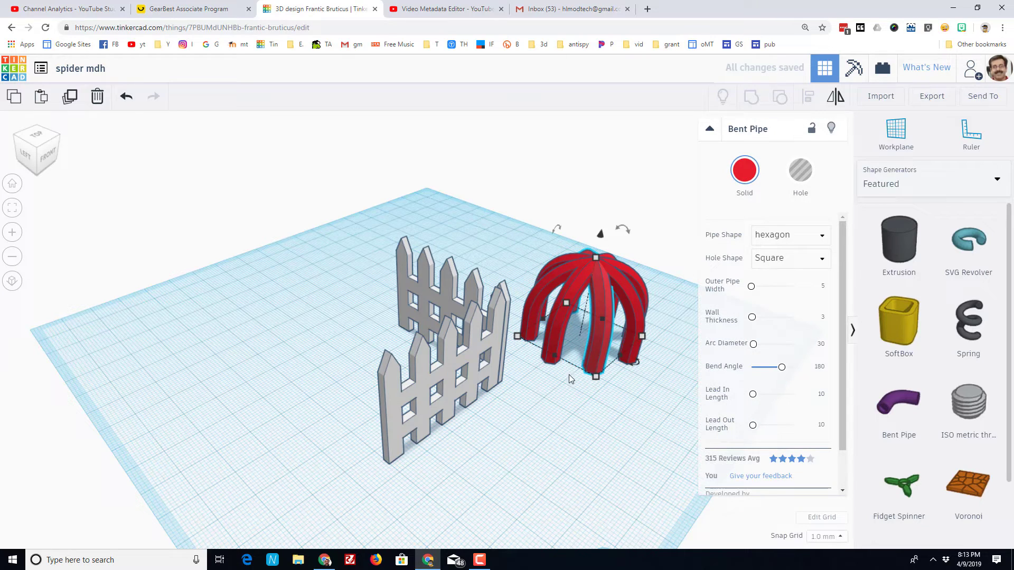
- Group the four crossing arches into one red shape and flatten it by reducing its height
right_click_drag(563, 402, 512, 378)
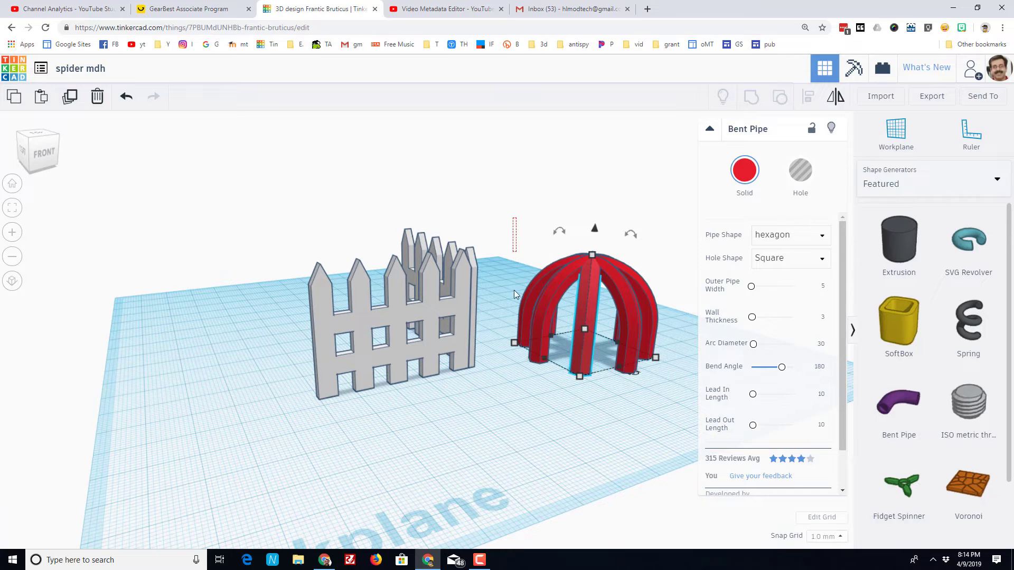
left_click_drag(514, 290, 679, 404)
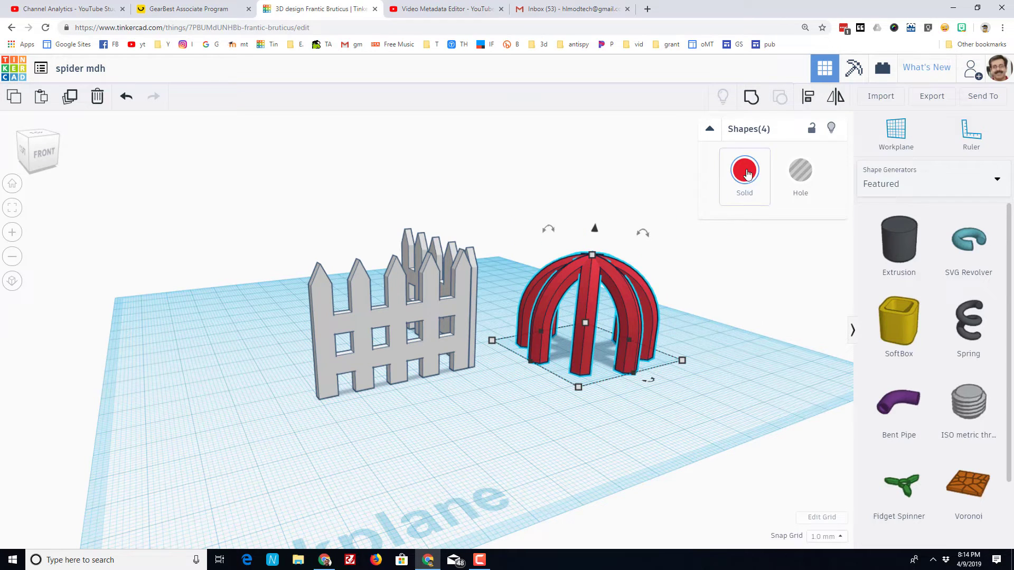
left_click(757, 109)
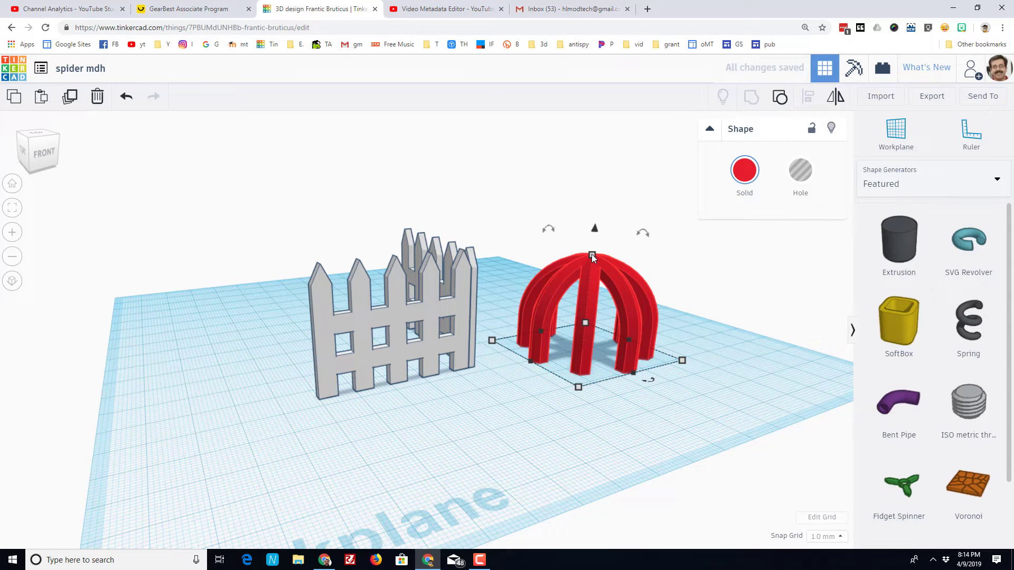
left_click_drag(591, 255, 588, 290)
- Add a basic sphere beside the legs, scale it uniformly to 30 mm and reduce its height to 20 mm
right_click_drag(575, 432, 524, 436)
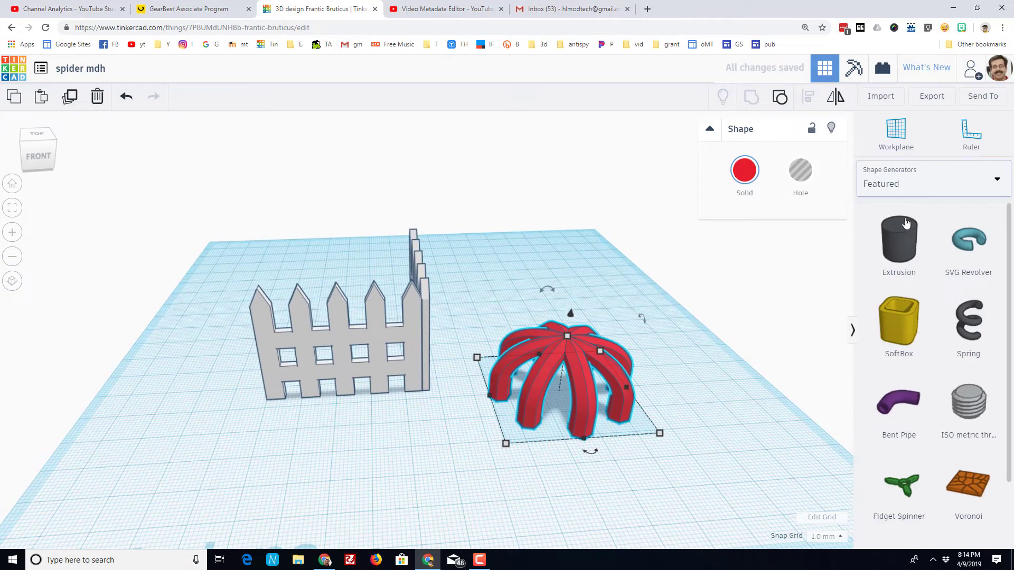
left_click(890, 193)
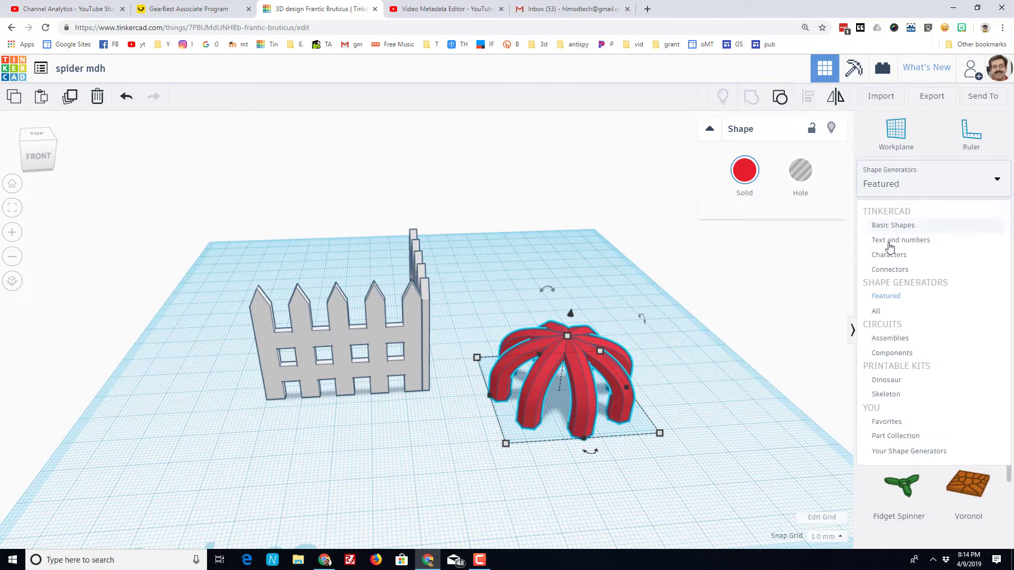
left_click(892, 226)
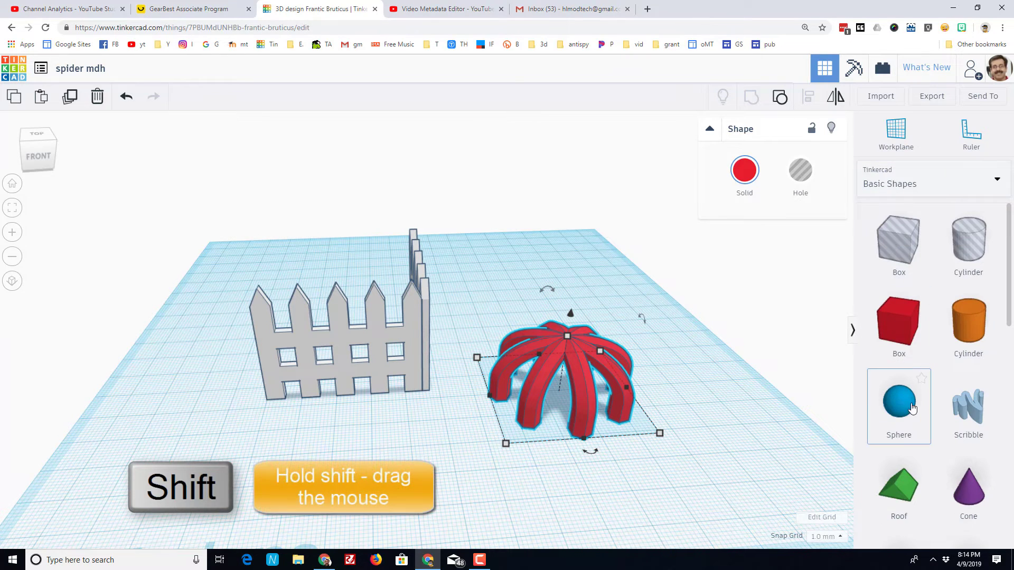
left_click_drag(882, 410, 664, 440)
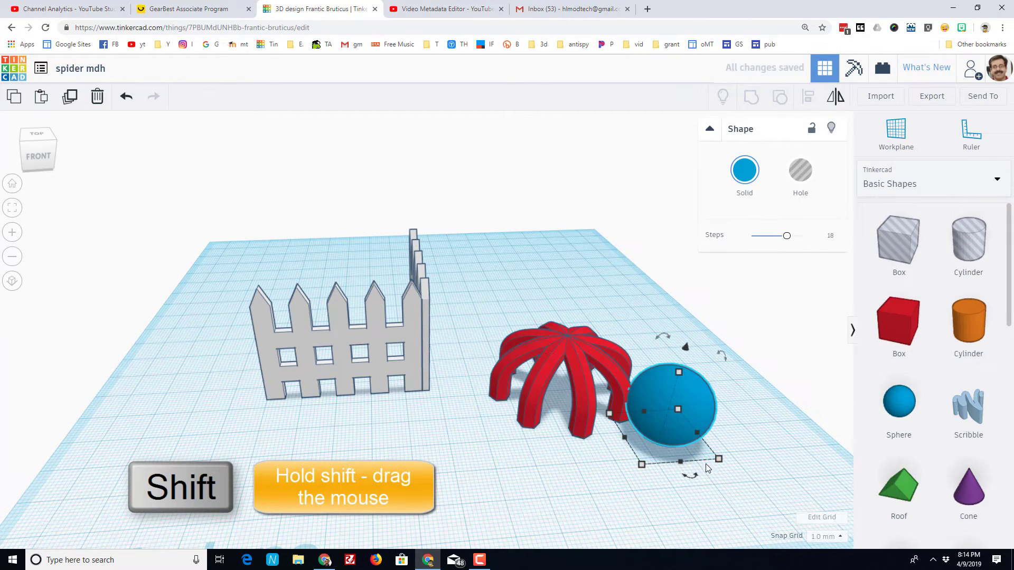
left_click_drag(718, 462, 781, 483, "shift")
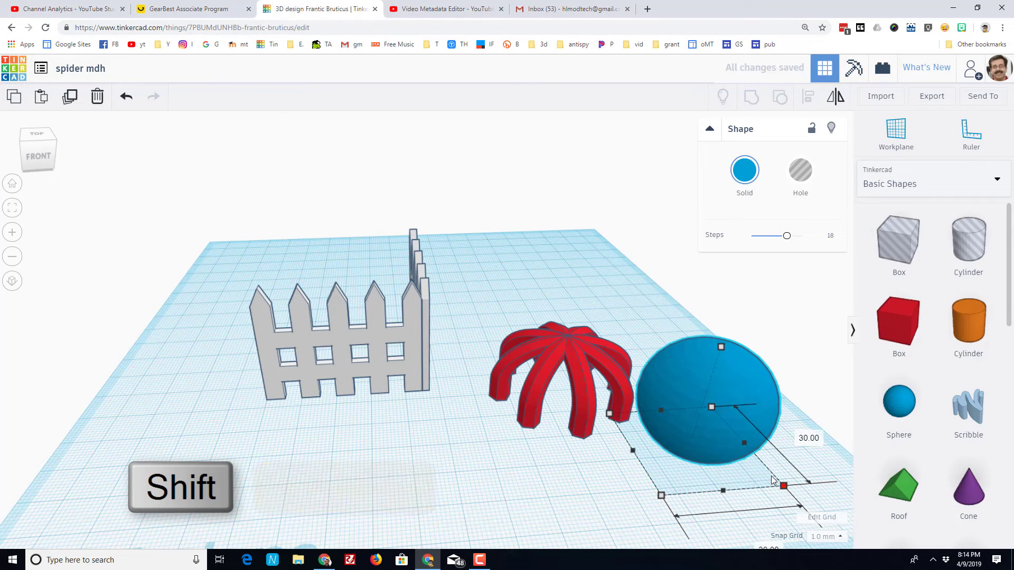
left_click_drag(720, 346, 714, 382)
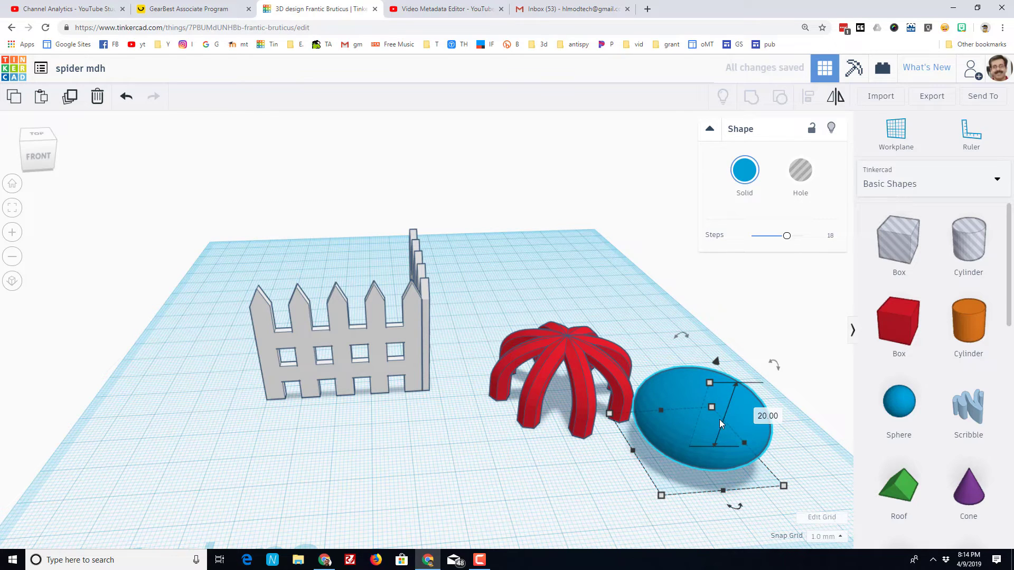
- Align the red legs and the flattened blue sphere so they share a common centre in both horizontal directions
left_click_drag(536, 269, 705, 468)
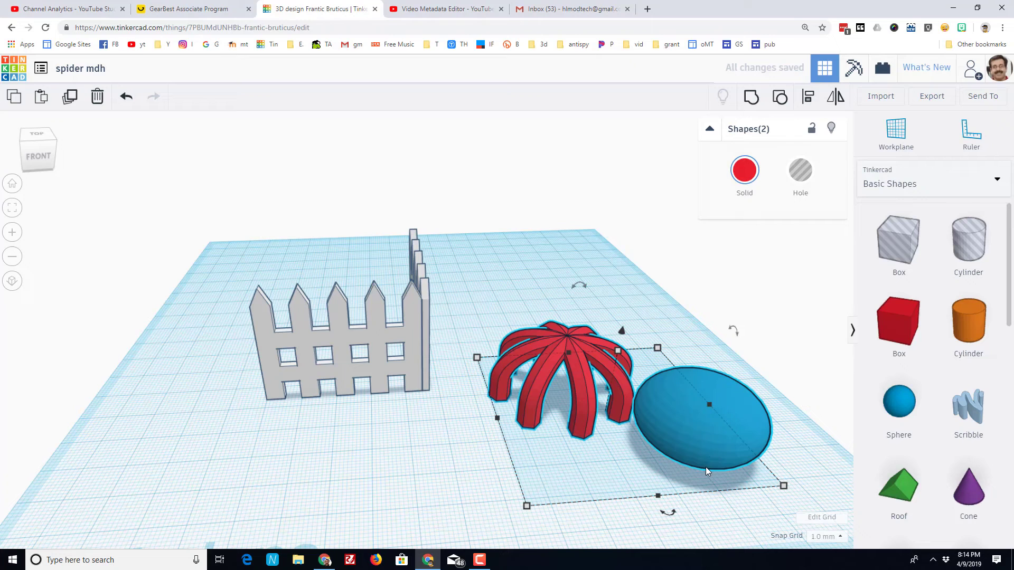
left_click(808, 97)
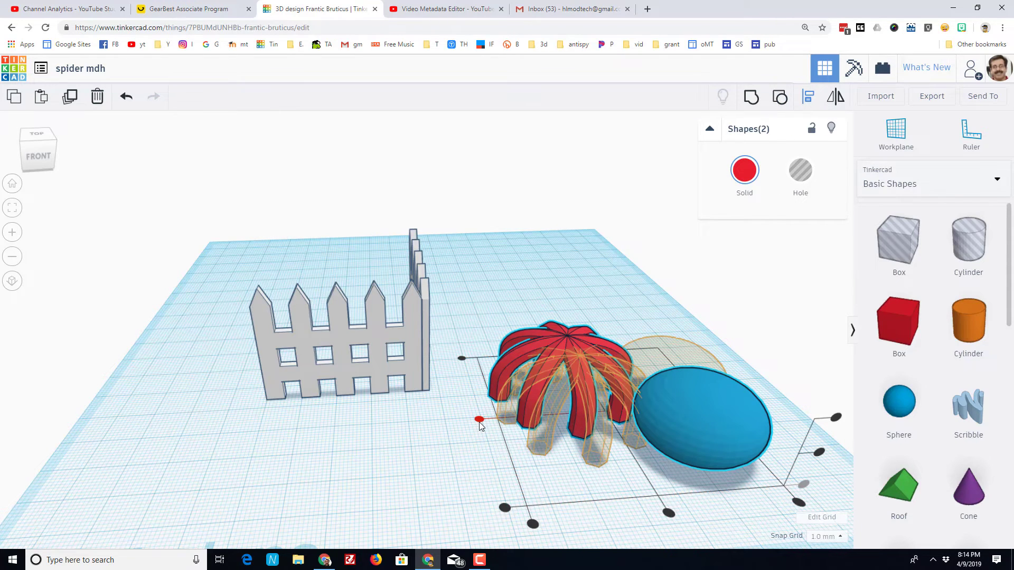
left_click(479, 418)
left_click(647, 480)
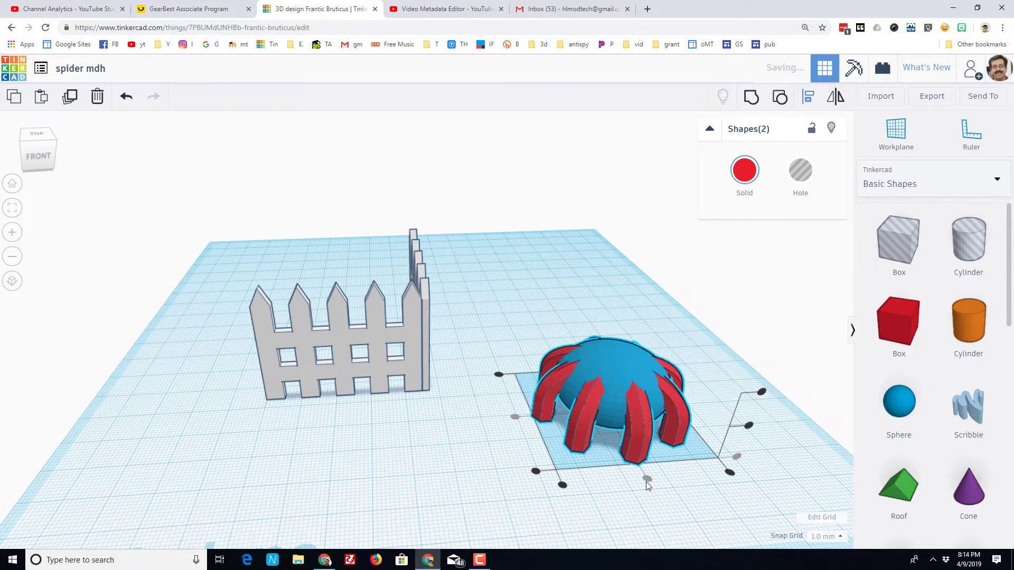
- Raise the flattened sphere about 5 mm so it rests as a body on top of the red legs
left_click(619, 371)
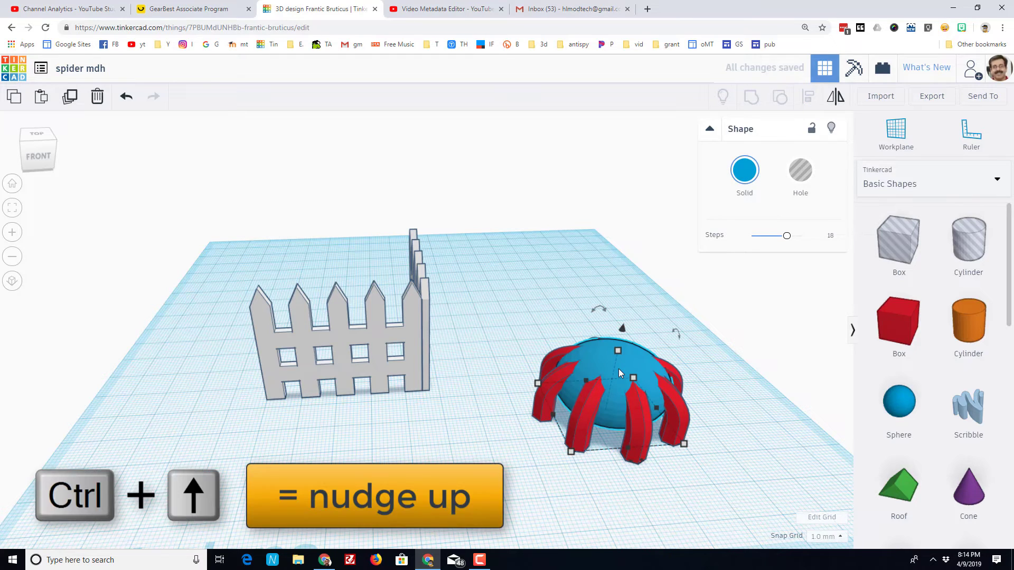
key("ctrl+Up")
key("ctrl+Up")
key("ctrl+Up")
key("ctrl+Up")
key("ctrl+Up")
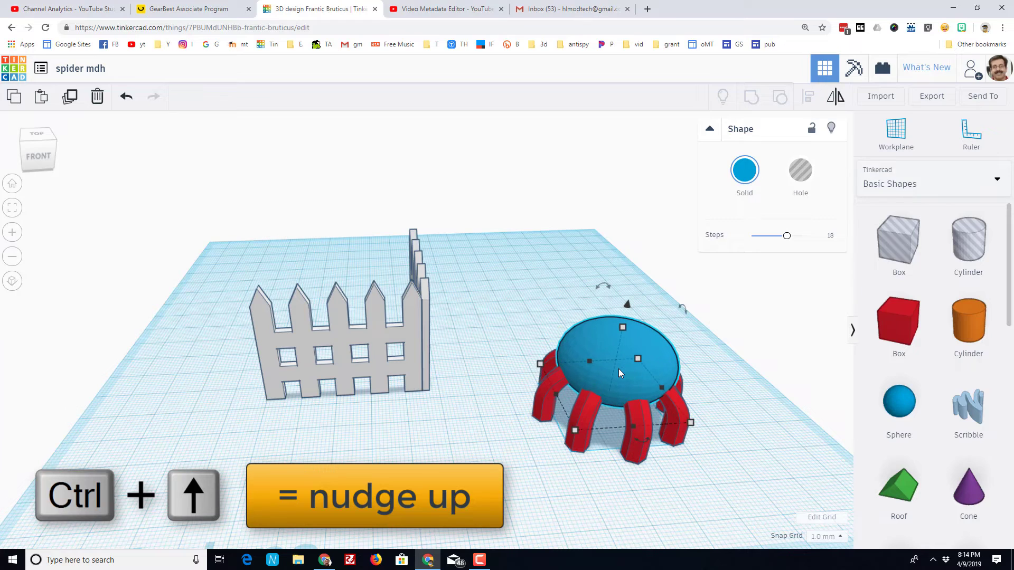
- Recolor the spider's flattened sphere body with the near-black preset
right_click_drag(645, 447, 690, 258)
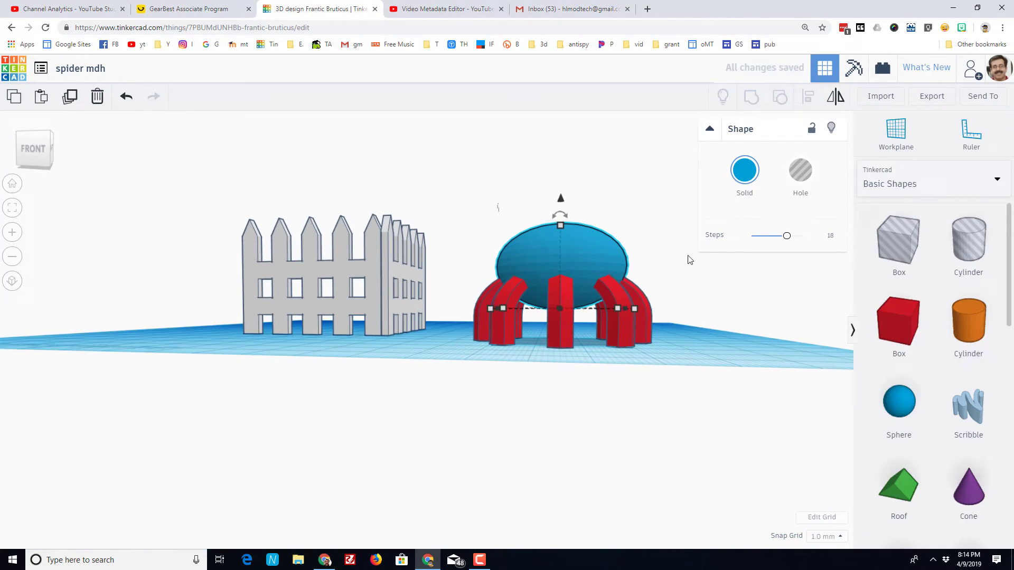
left_click(738, 183)
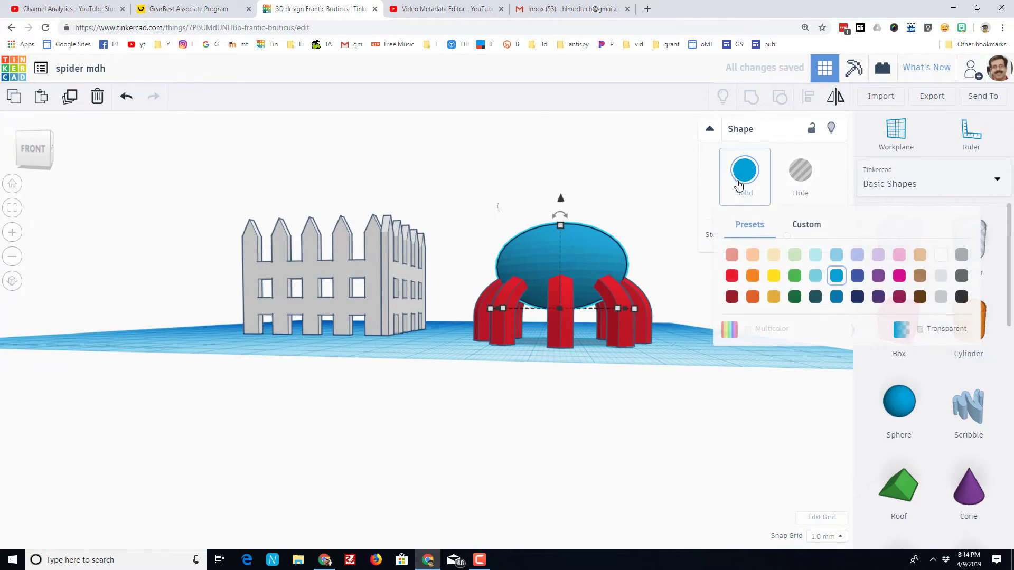
left_click(962, 296)
- Add a basic sphere on the workplane beside the spider and scale it uniformly to 8 mm
right_click_drag(660, 324, 617, 379)
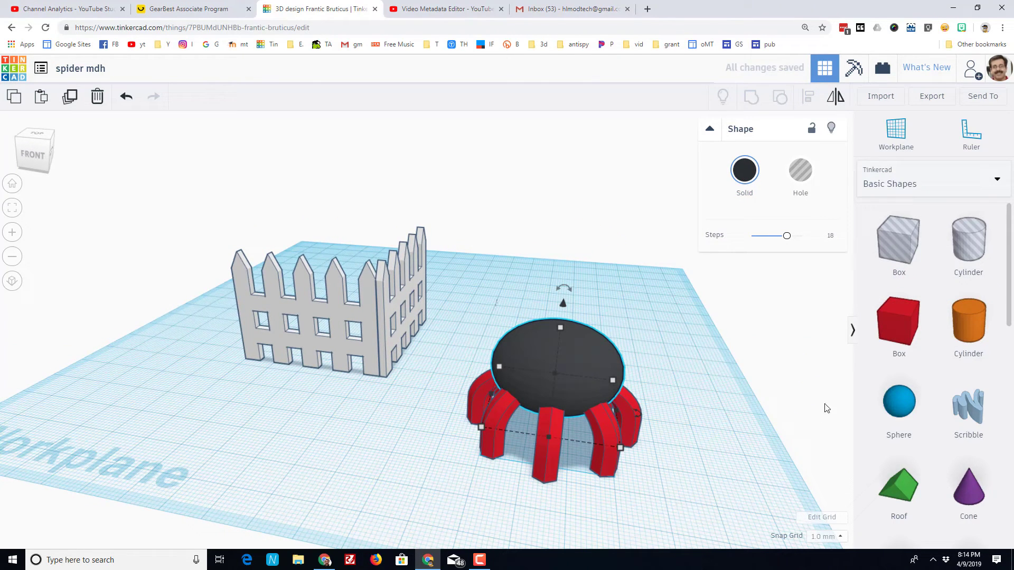
left_click_drag(899, 402, 407, 470)
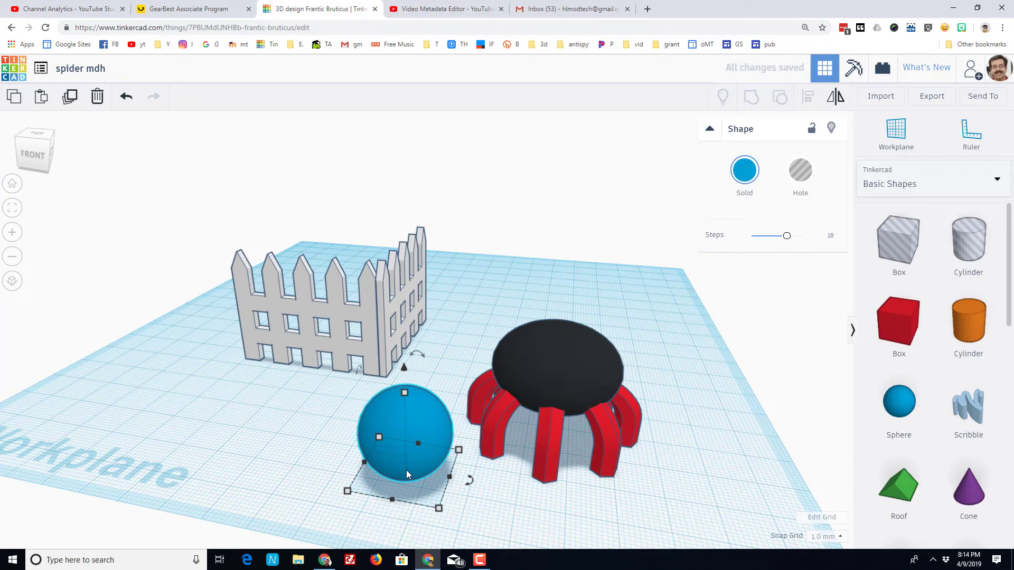
left_click_drag(346, 490, 439, 469)
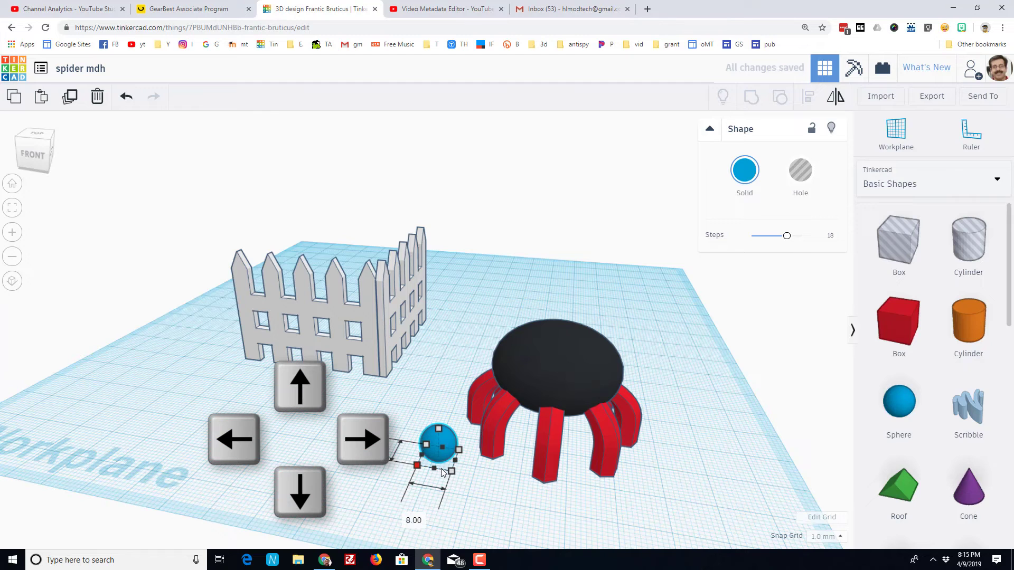
- Nudge the small blue sphere across and back in 1 mm steps until it sits under the body's front edge
key("Right")
key("Right")
key("Right")
key("Right")
key("Up")
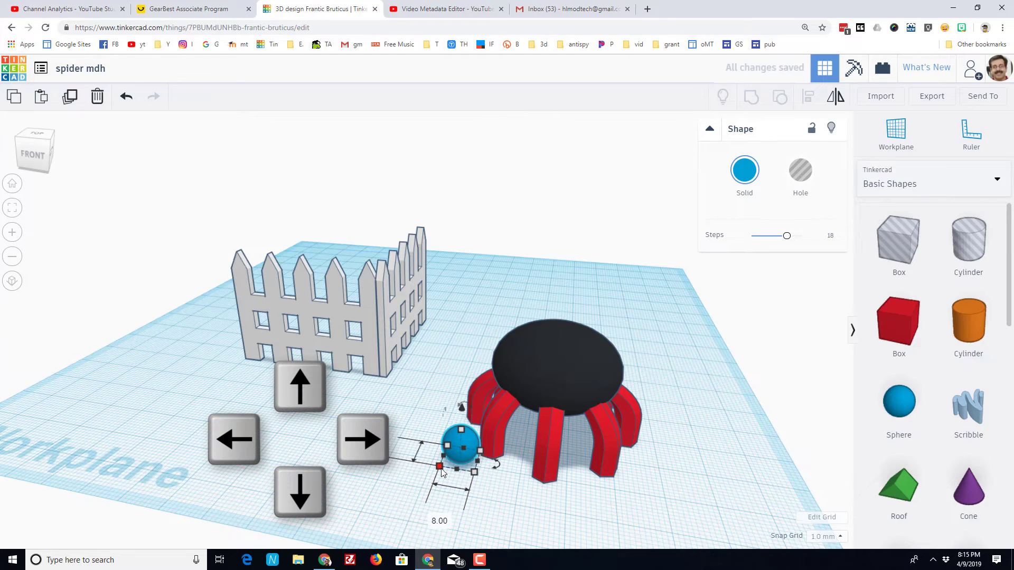
key("Right")
key("Right")
key("Up")
key("Right")
key("Up")
key("Up")
key("Right")
key("Right")
key("Up")
key("Up")
key("Right")
key("Right")
key("Right")
key("Right")
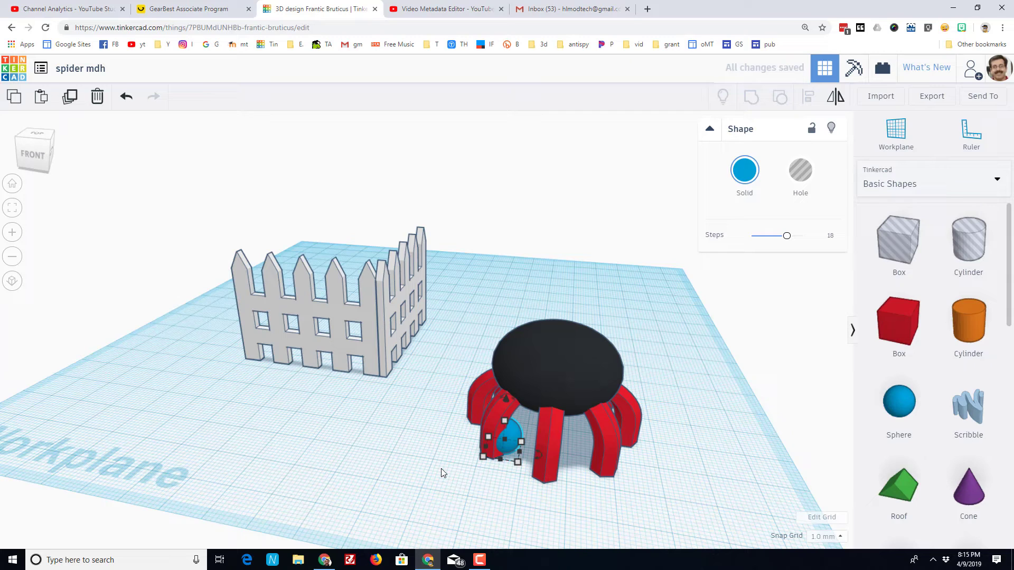
- Raise the small sphere to the front of the black body as an eye and scale it uniformly to 5 mm
key("ctrl+Up")
key("ctrl+Up")
key("ctrl+Up")
key("ctrl+Up")
key("ctrl+Up")
key("ctrl+Up")
key("ctrl+Up")
key("ctrl+Up")
key("ctrl+Up")
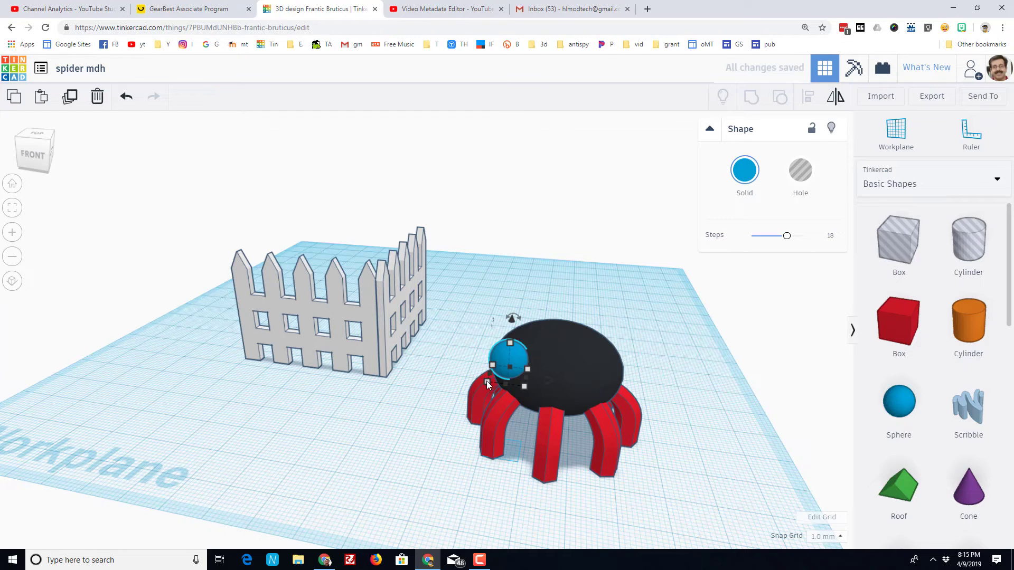
left_click_drag(487, 382, 500, 380, "shift")
left_click_drag(502, 379, 505, 378, "shift")
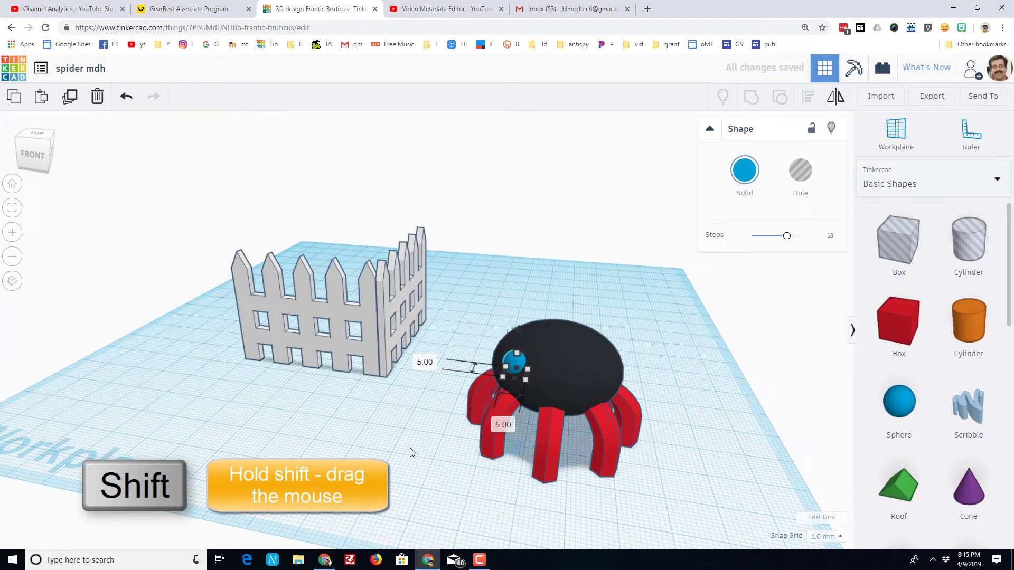
- Duplicate the blue eye and shift the copy about 12 mm sideways and 1 mm forward as the second eye
mouse_move(411, 448)
right_mouse_down()
mouse_move(452, 442)
mouse_move(393, 454)
right_mouse_up()
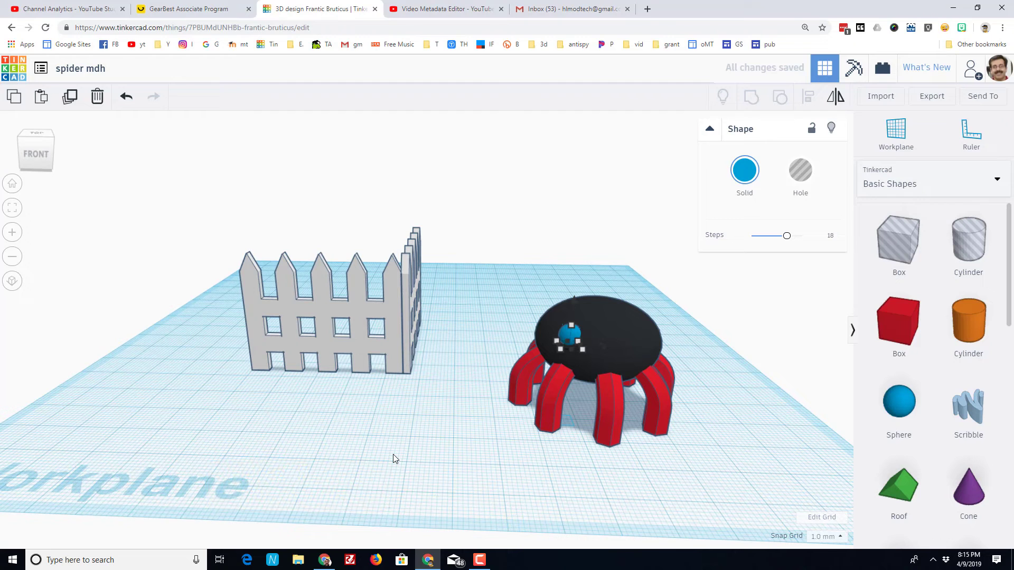
key("ctrl+d")
key("Right")
key("Right")
key("Right")
key("Right")
key("Right")
key("Right")
key("Right")
key("Right")
key("Right")
key("Right")
key("Right")
key("Right")
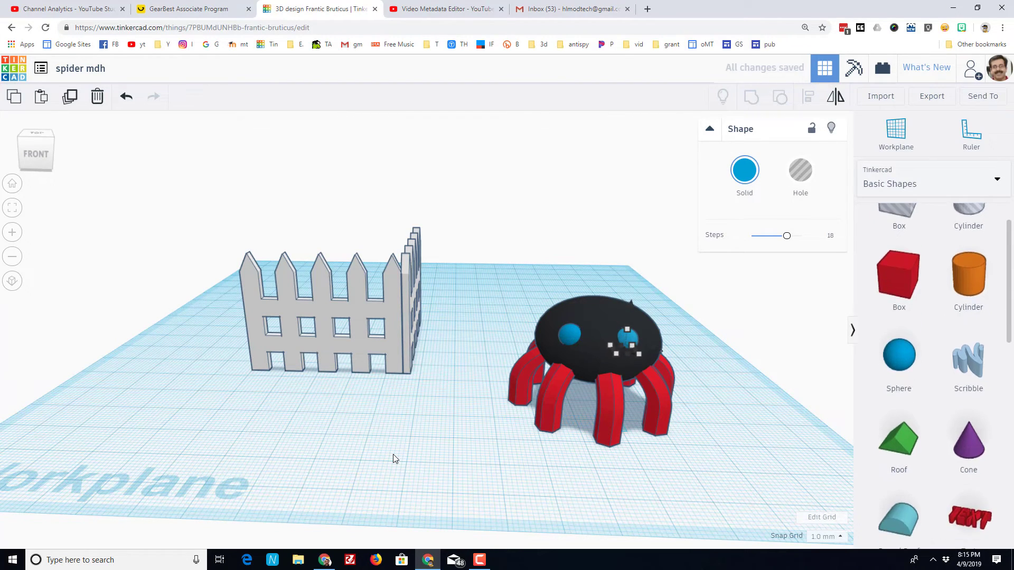
key("Down")
key("Up")
key("Down")
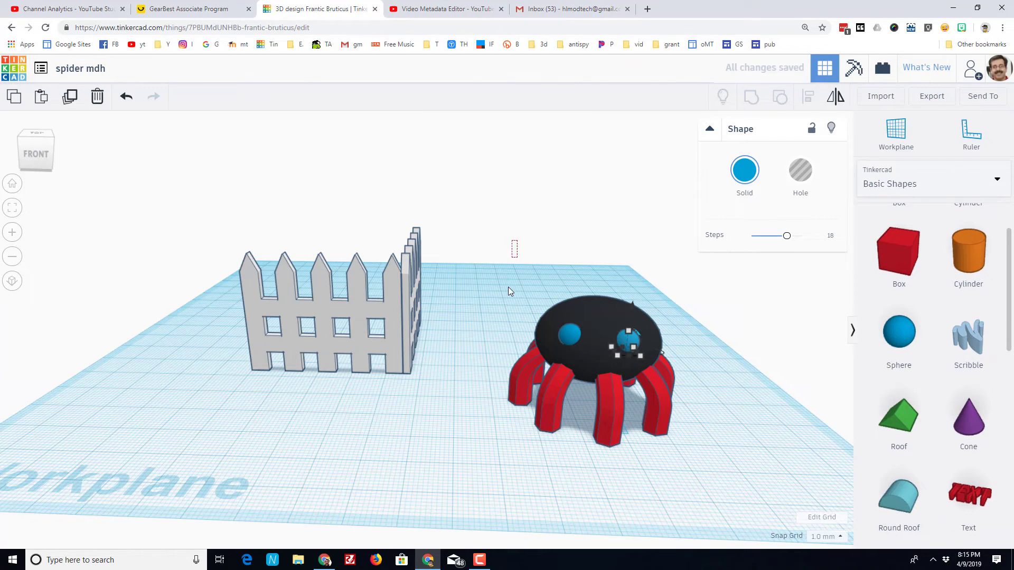
- Select the legs, body and both eyes, switch the shape library to Characters, and group the spider's parts
left_click_drag(508, 288, 666, 442)
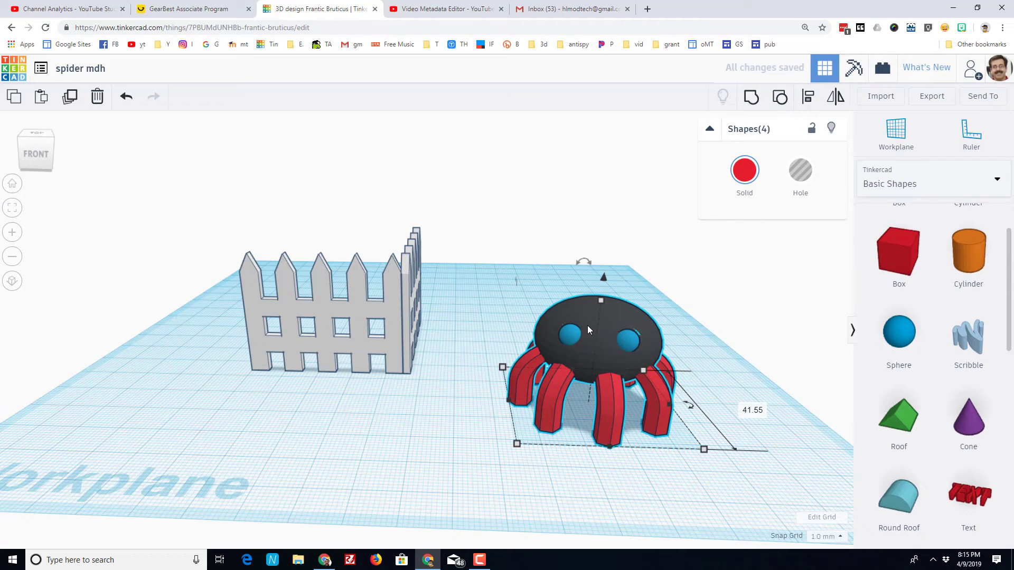
left_click(915, 184)
left_click(901, 256)
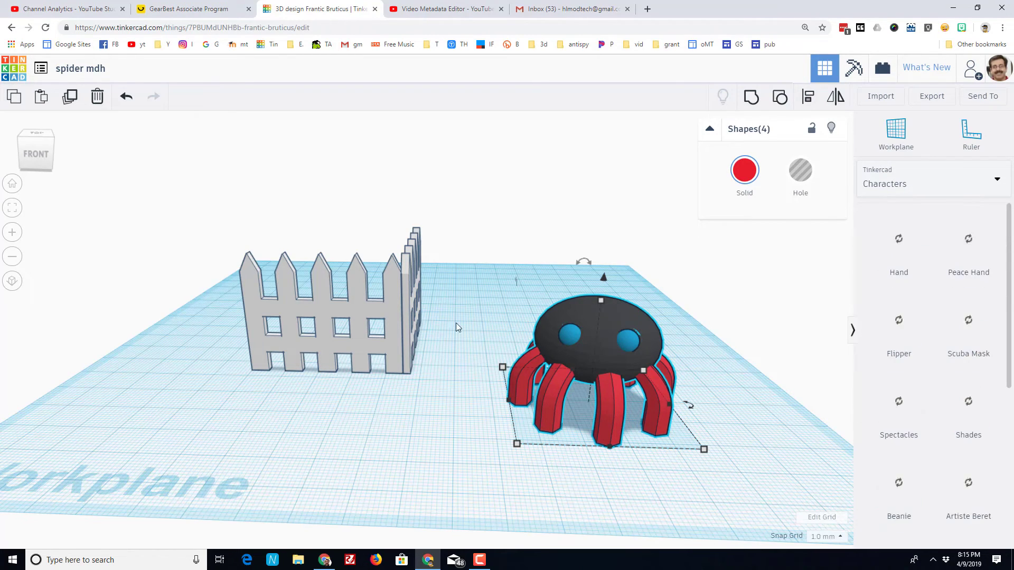
left_click(746, 107)
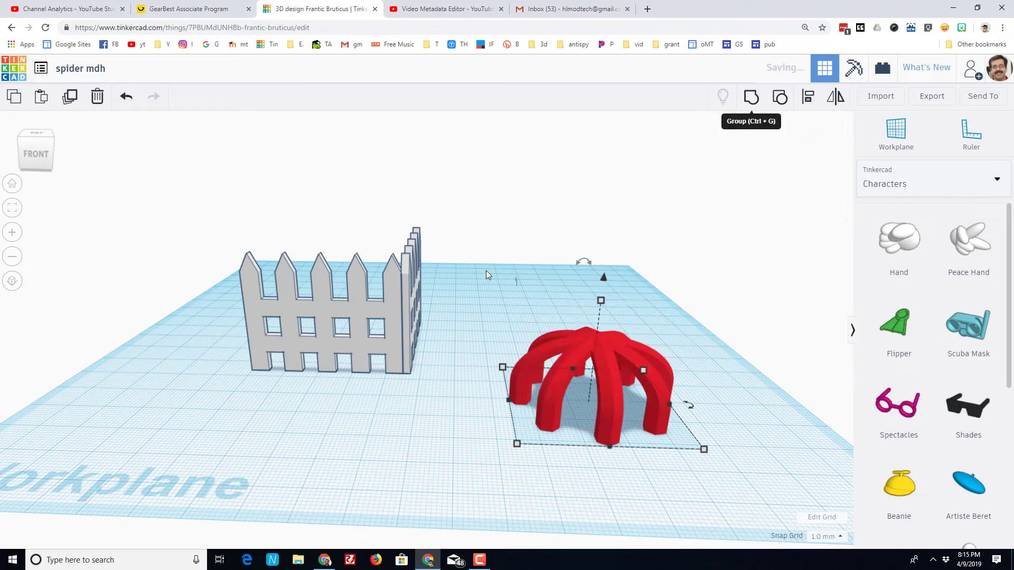
- Move the grouped spider about 75 mm left and 59 mm back into the fence corner, and set its color to Multicolor
right_click_drag(564, 326, 616, 398)
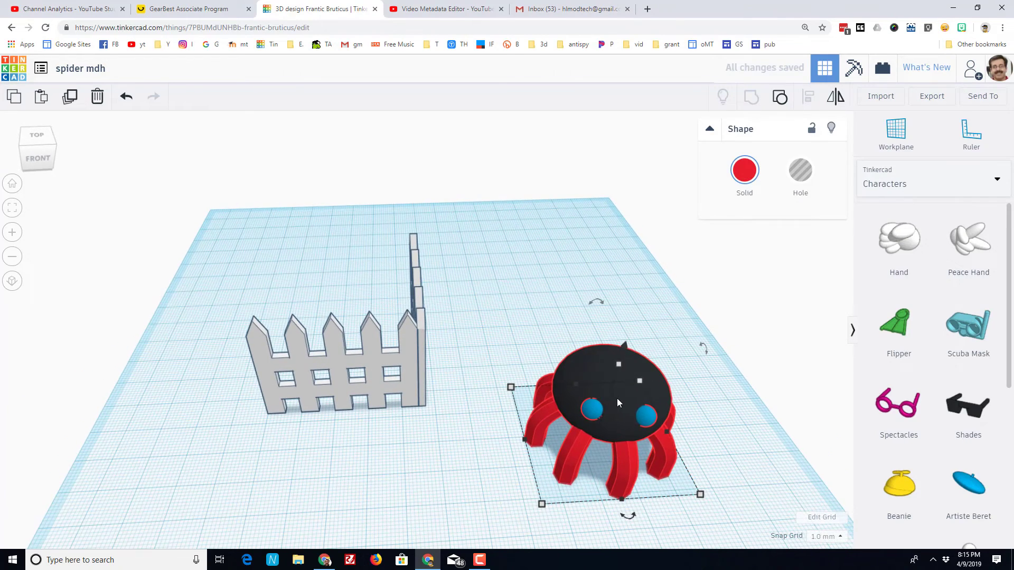
left_click_drag(609, 388, 320, 267)
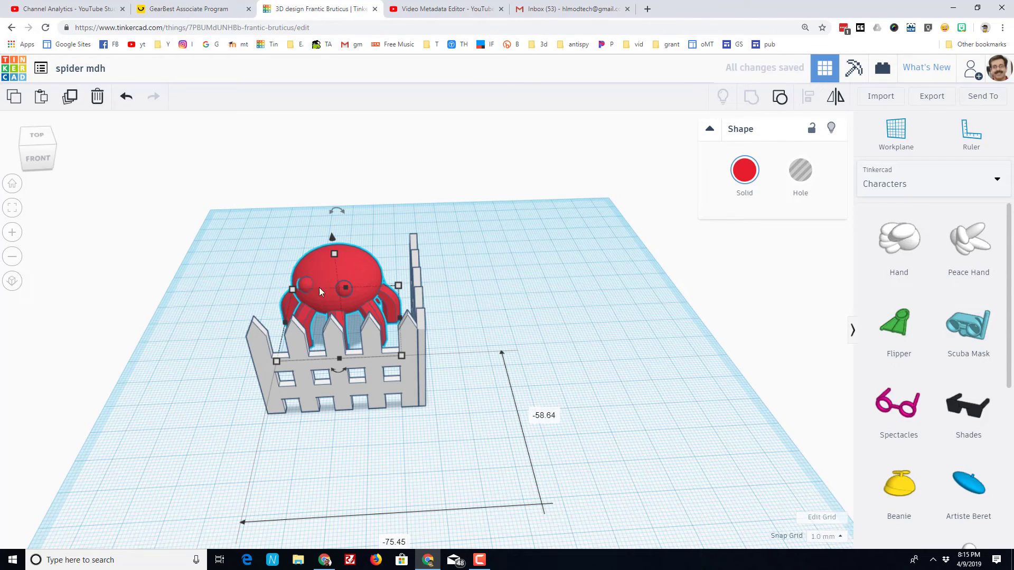
left_click(745, 170)
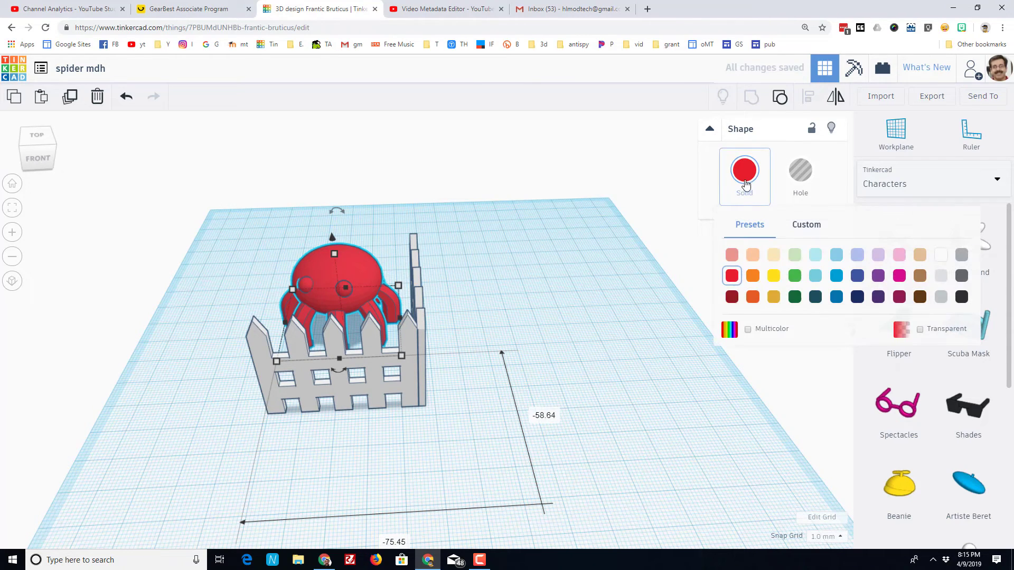
left_click(747, 330)
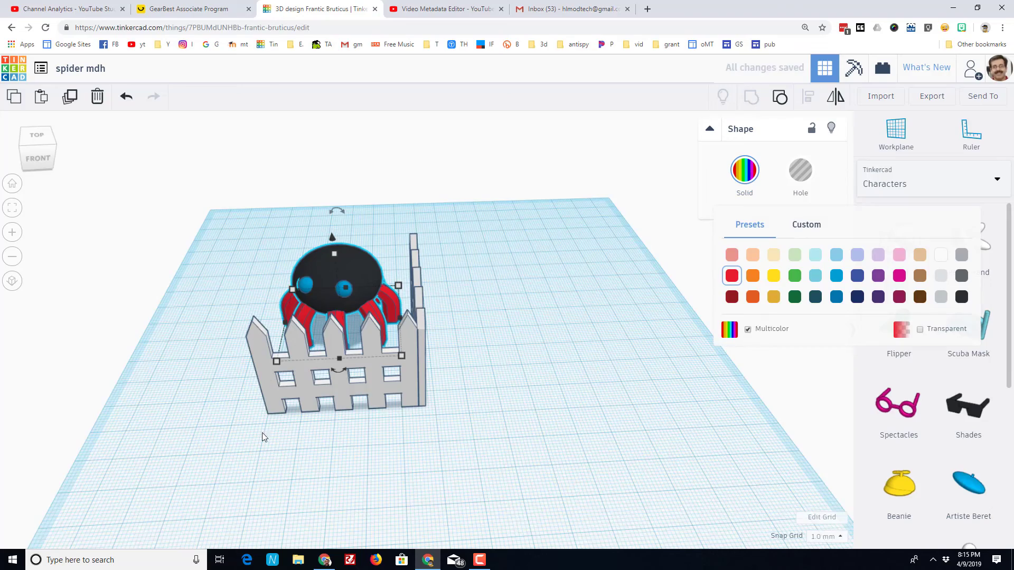
- Duplicate the two fence panels in place and mirror the copy along both horizontal axes to enclose the spider
right_click_drag(262, 434, 338, 423)
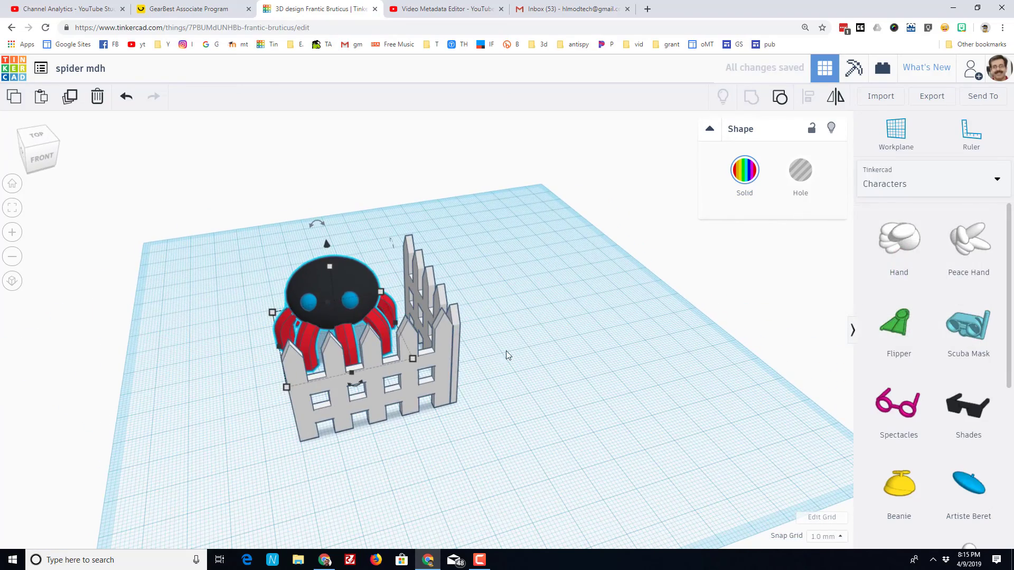
left_click_drag(526, 342, 404, 394)
left_click(500, 362)
left_click_drag(493, 368, 434, 400)
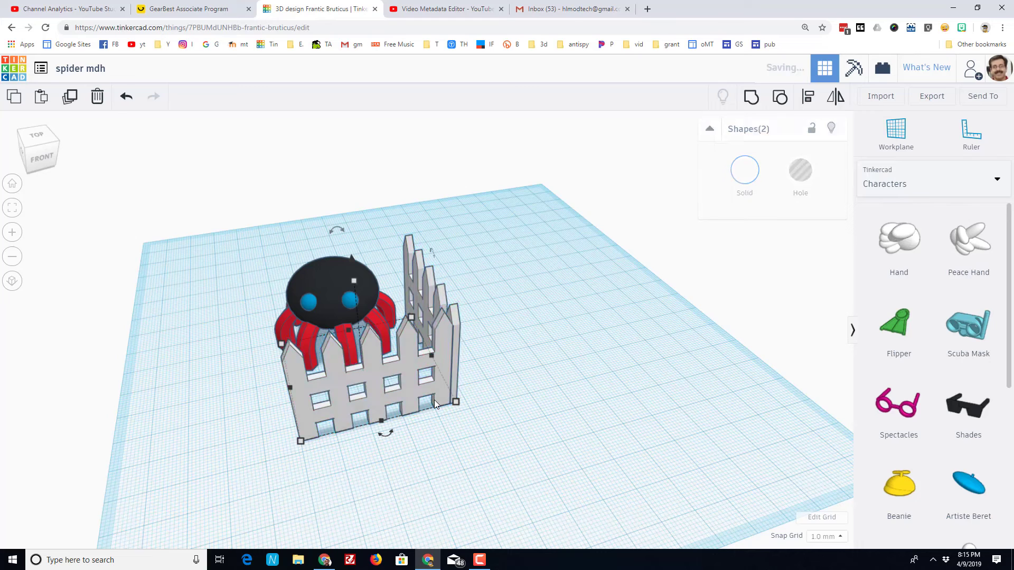
left_click(834, 96)
left_click(385, 436)
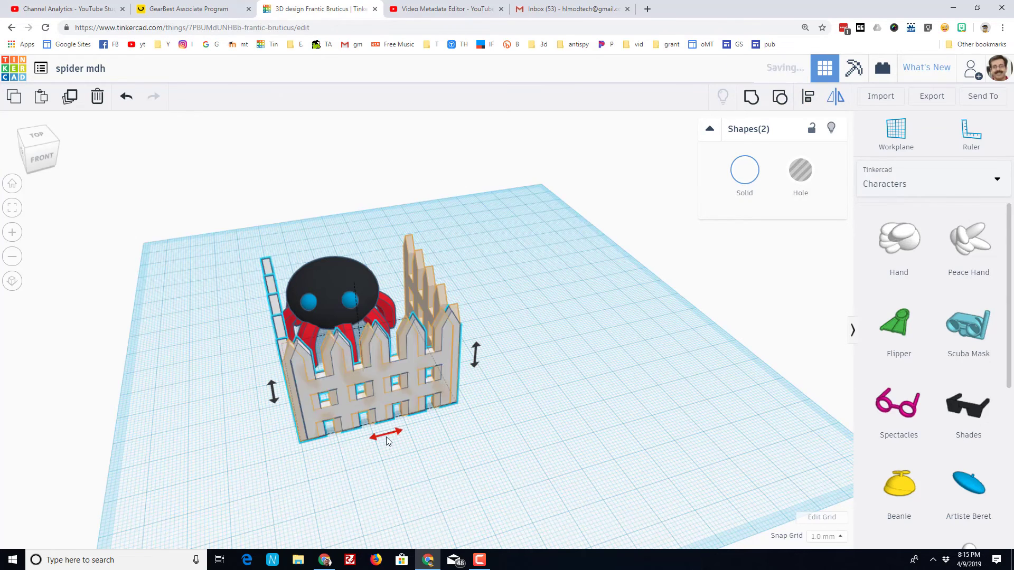
left_click(272, 391)
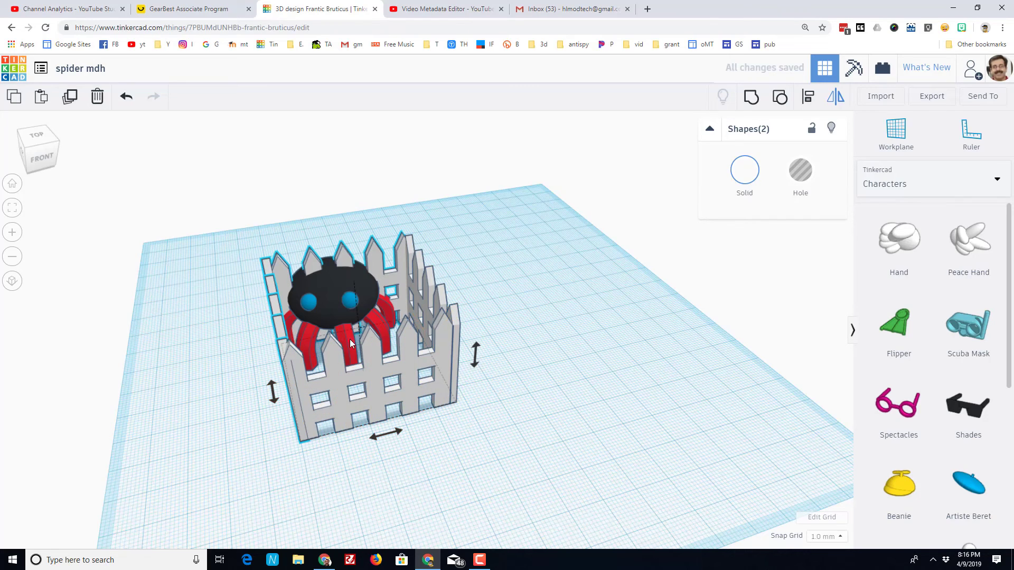
right_click_drag(587, 349, 564, 385)
left_click(447, 280)
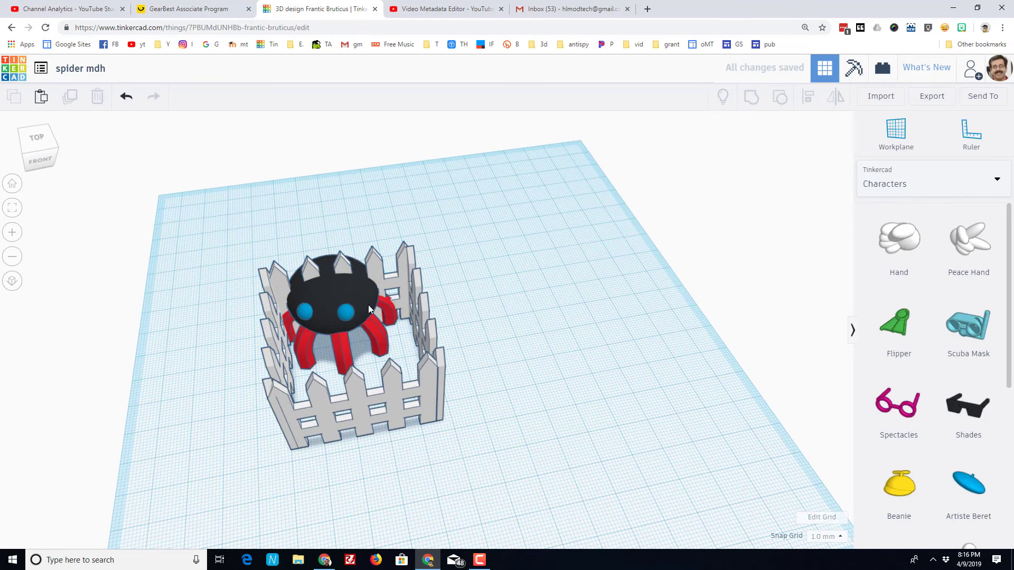
- Move the spider about 17 mm forward and 3.5 mm sideways to centre it inside the fence, and inspect the scene
left_click_drag(364, 306, 382, 344)
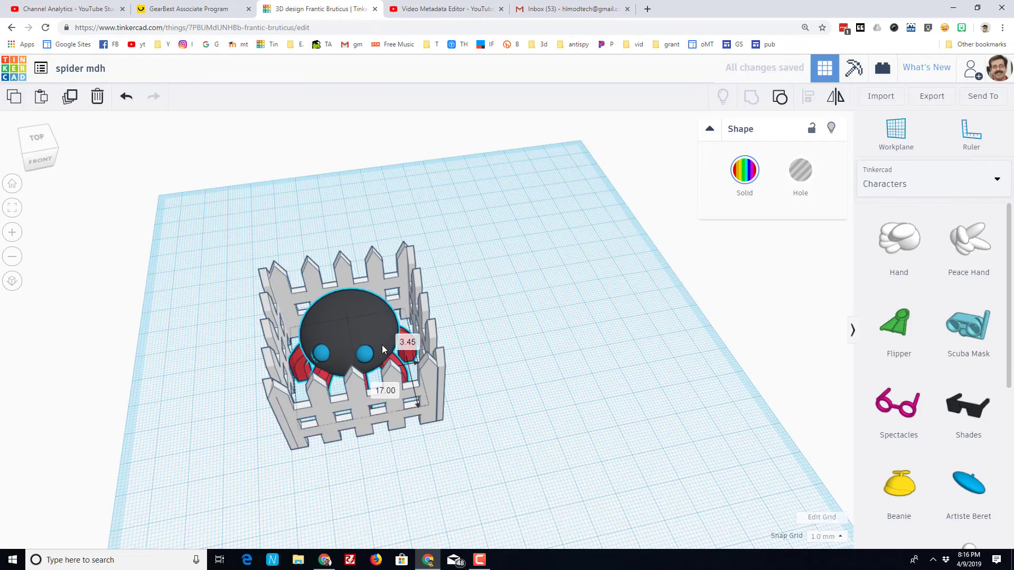
right_click_drag(455, 470, 322, 385)
scroll(540, 429, "up", 2)
right_click_drag(541, 424, 659, 439)
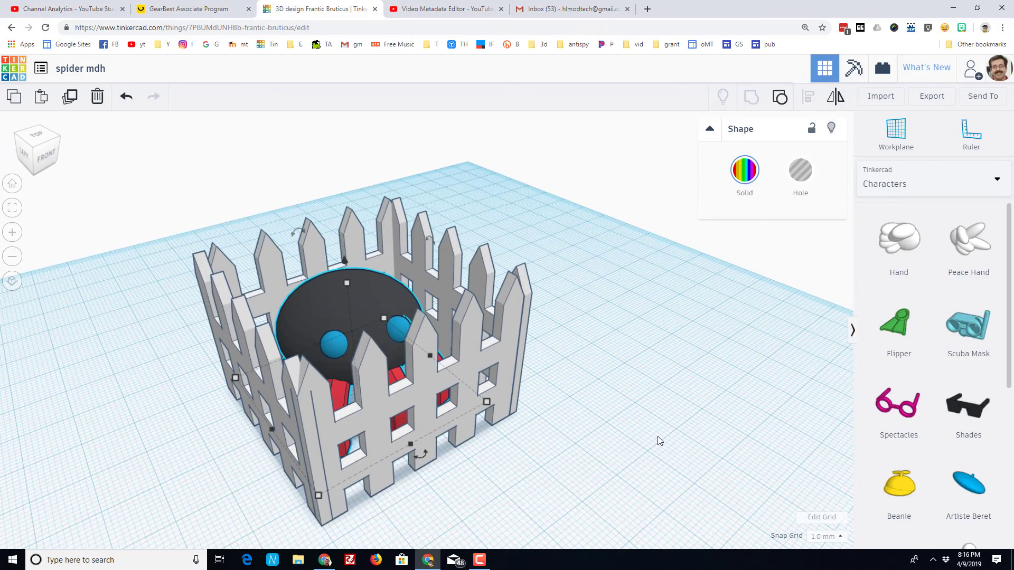